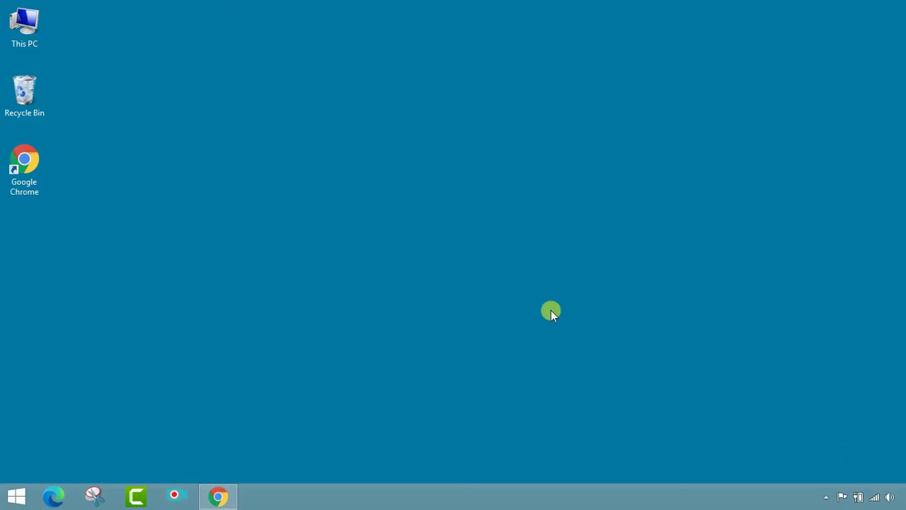
# Restore the Chrome window showing the Presidency University homepage at presiuniv.ac.in.
pyautogui.click(221, 497)
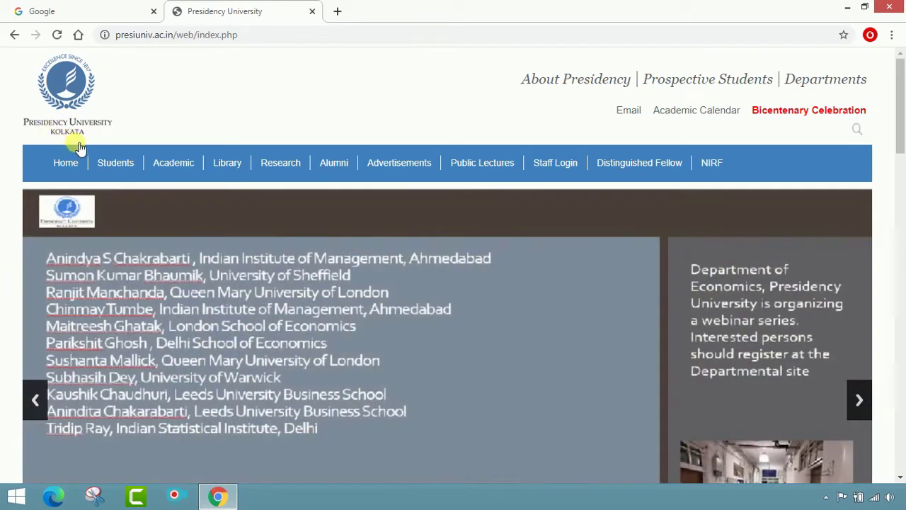
# Reload the presiuniv.ac.in homepage via Home, select its address, then go to the Google tab.
pyautogui.click(65, 162)
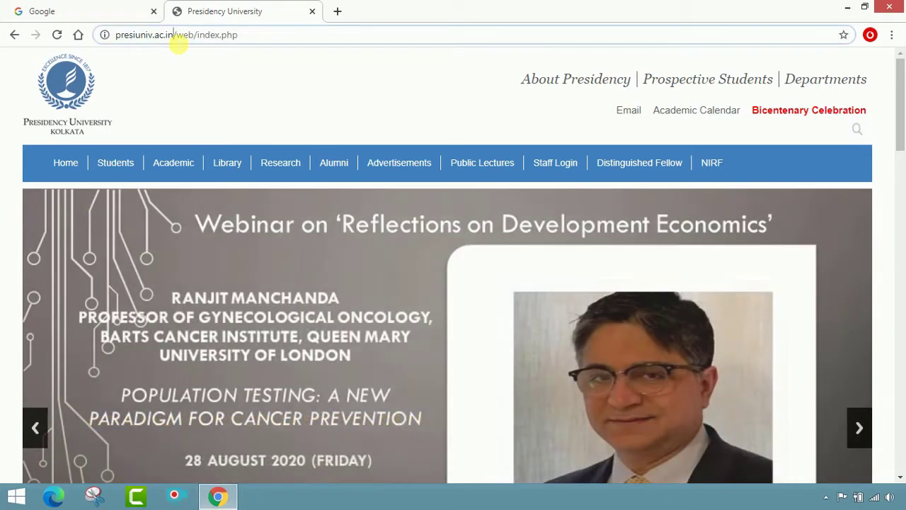
pyautogui.moveTo(173, 35); pyautogui.dragTo(117, 54)
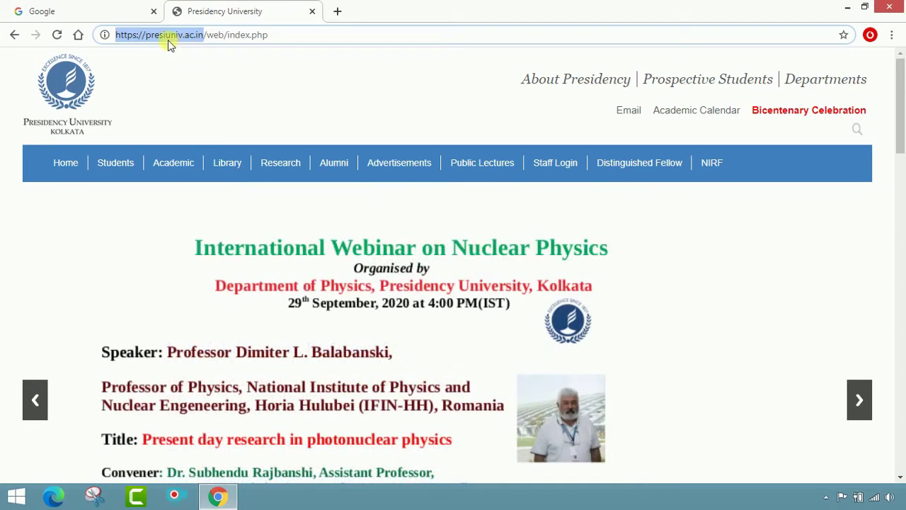
pyautogui.click(79, 6)
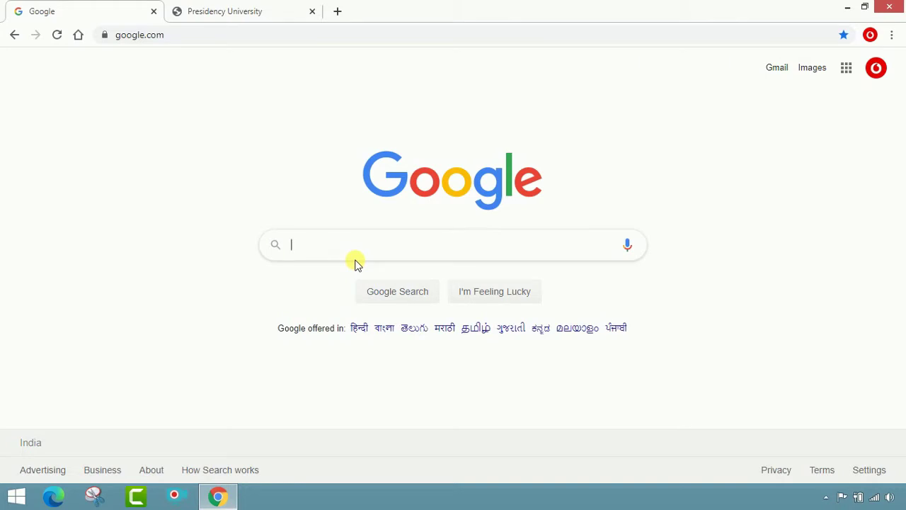
# Search Google for 'presidency university' and open the presiuniv.ac.in result in a new tab.
pyautogui.write('pres')
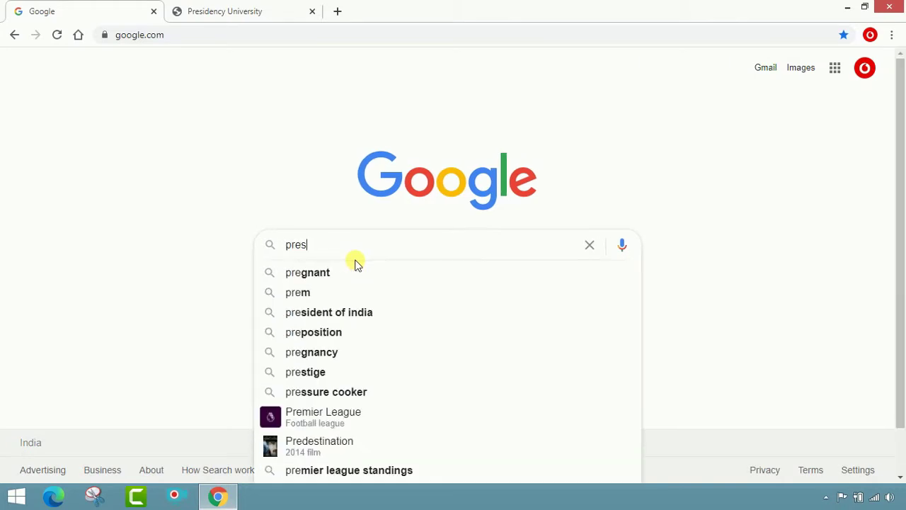
pyautogui.write('idenc')
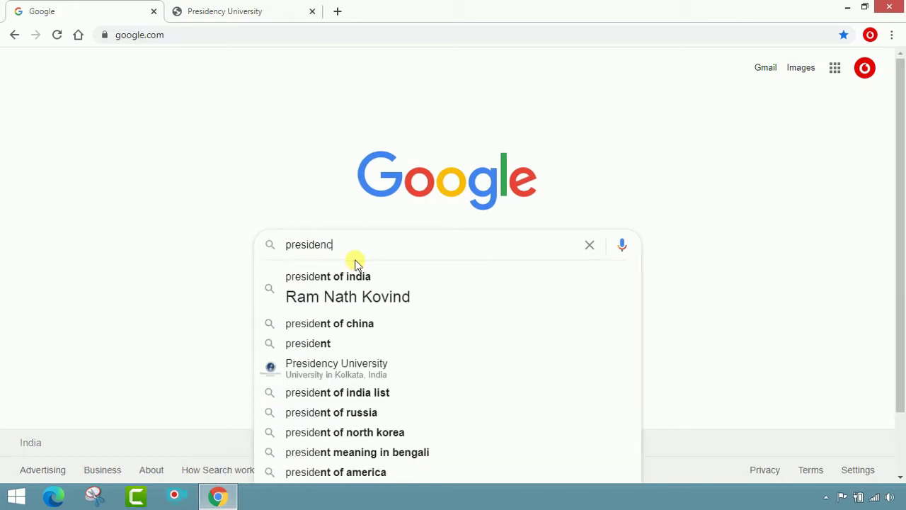
pyautogui.write('y un')
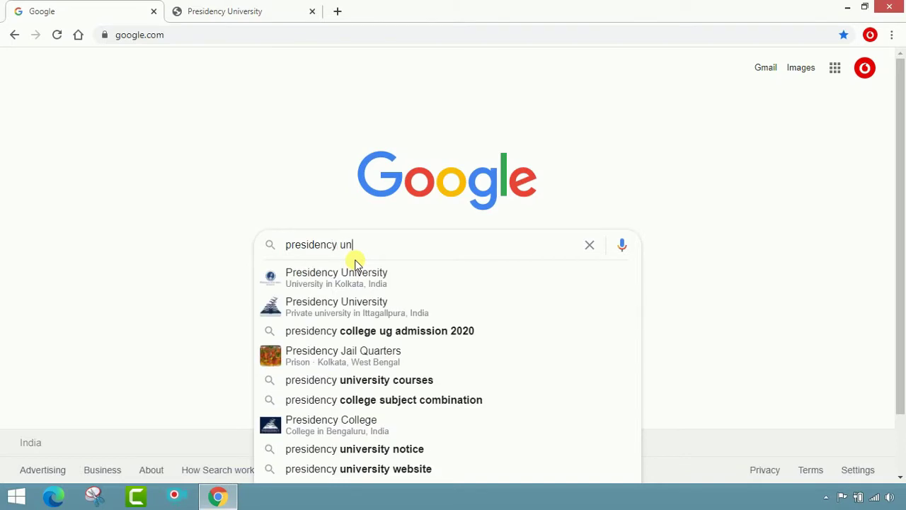
pyautogui.write('iversity')
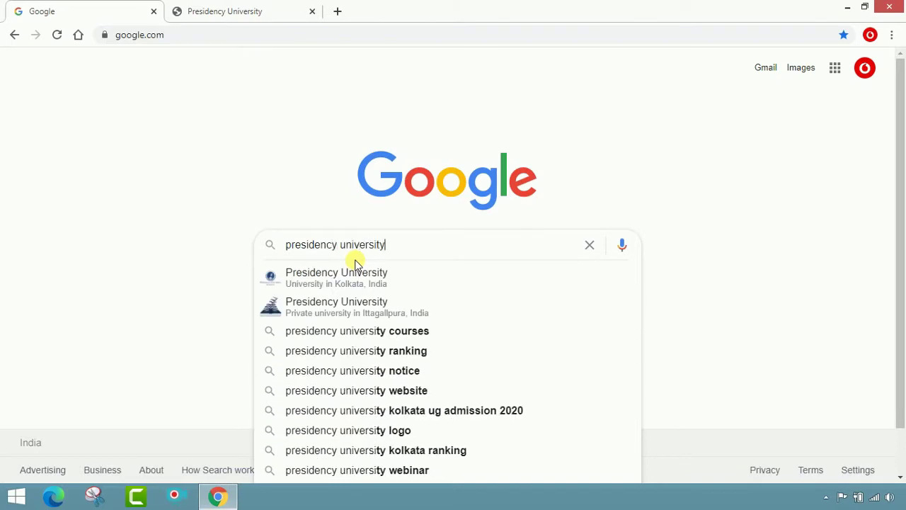
pyautogui.press('Return')
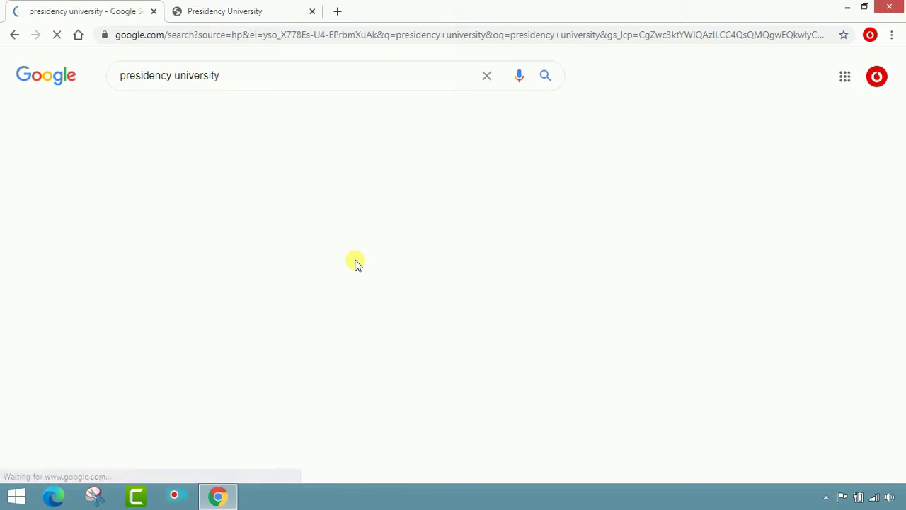
pyautogui.click(161, 187)
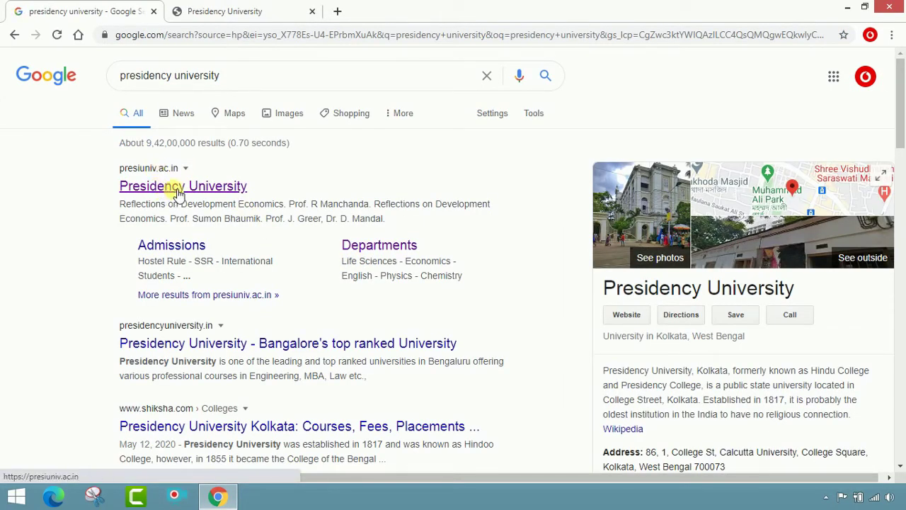
pyautogui.rightClick(177, 192)
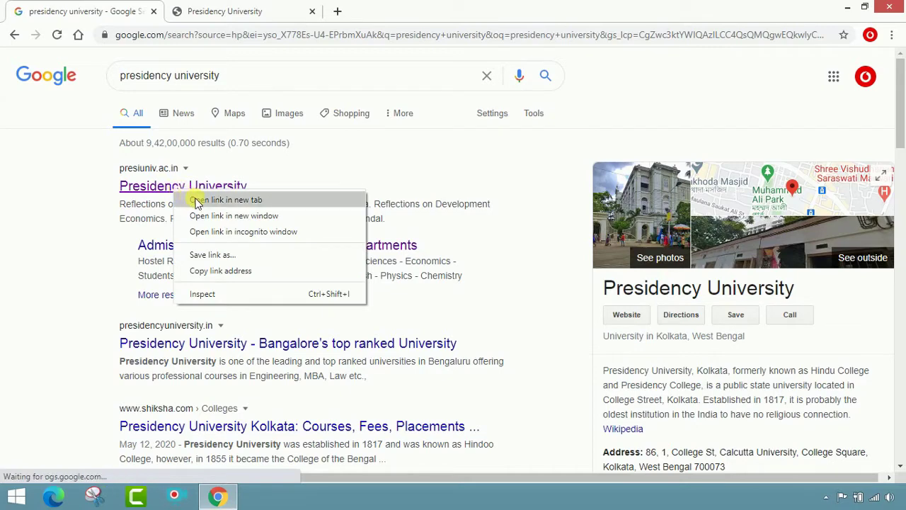
pyautogui.click(194, 200)
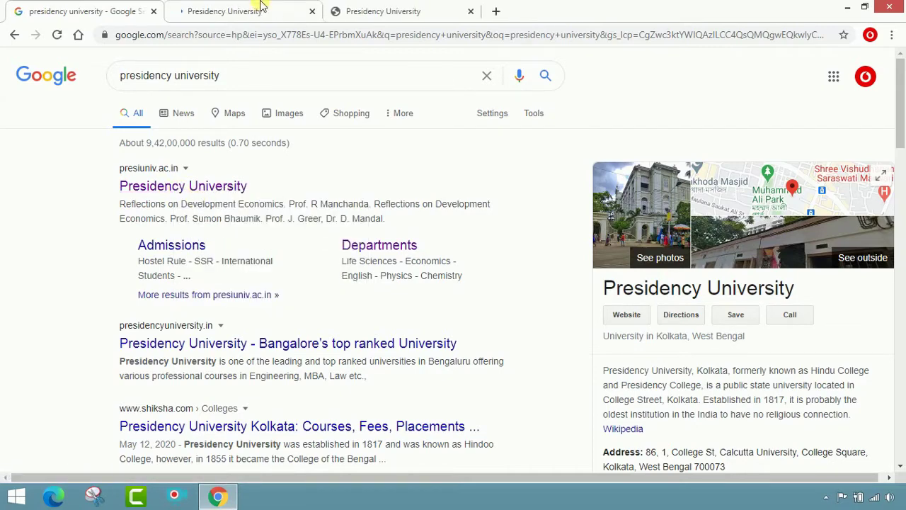
# Close the duplicate university tab and scroll to the Admission 2020 notice in Notices.
pyautogui.click(273, 10)
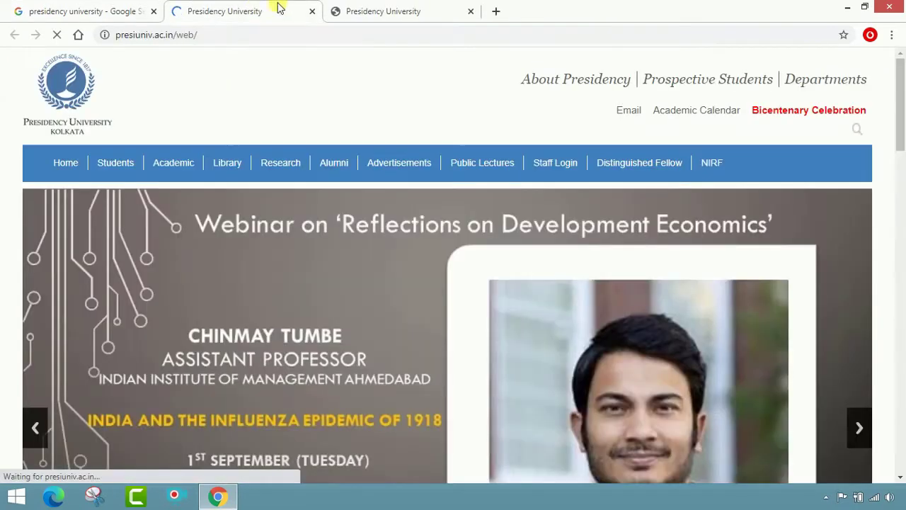
pyautogui.click(471, 11)
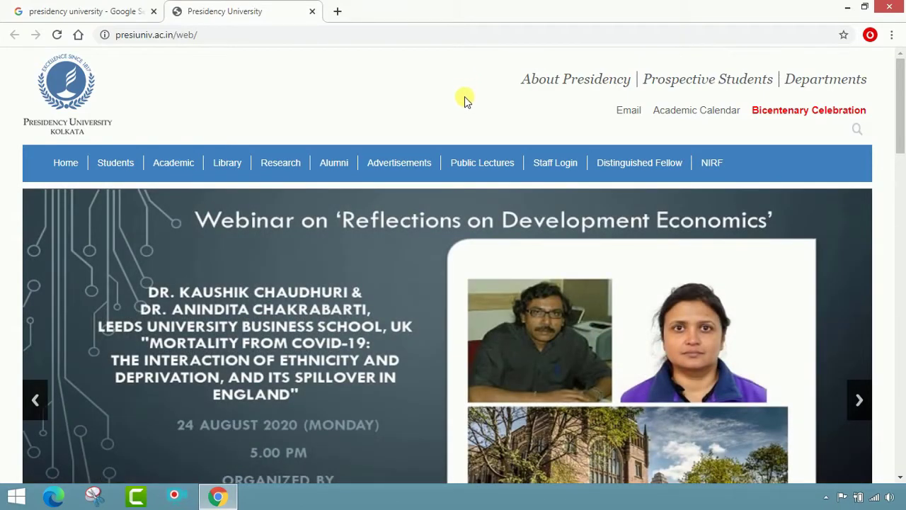
pyautogui.scroll(-5, 464, 99)
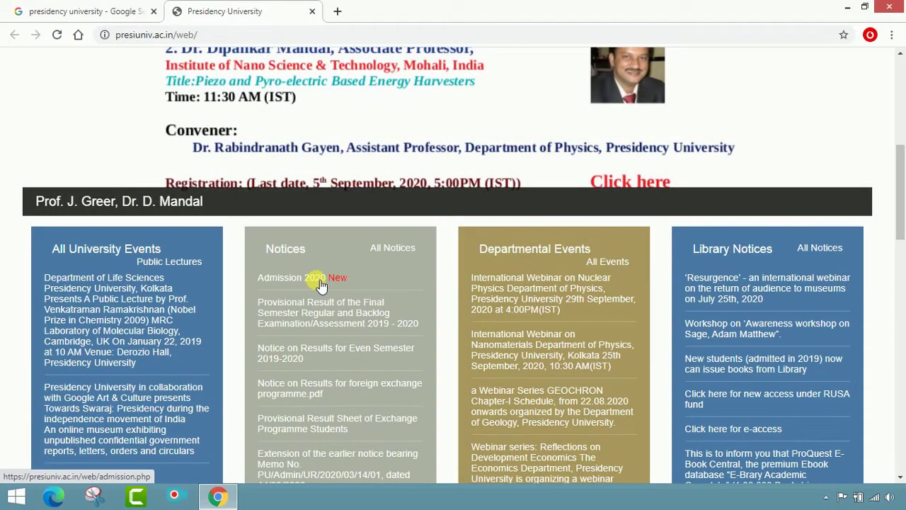
pyautogui.scroll(5, 347, 276)
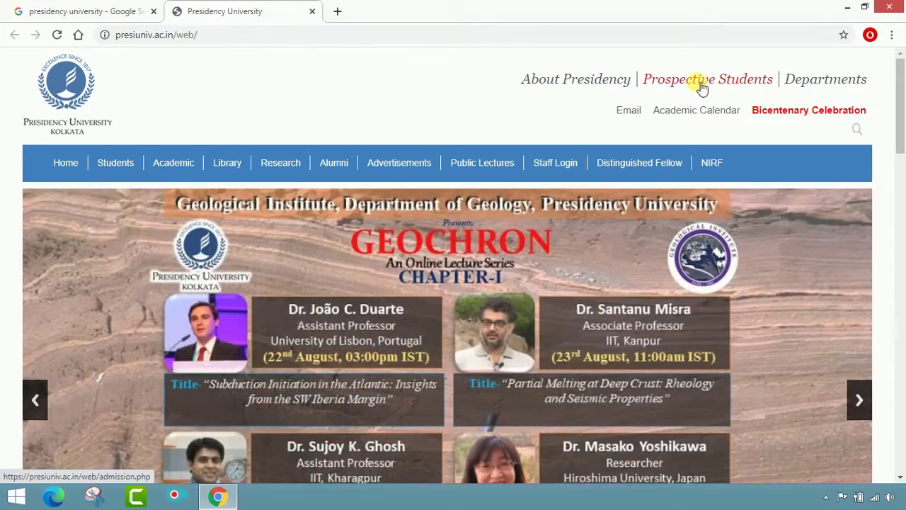
pyautogui.scroll(-5, 453, 169)
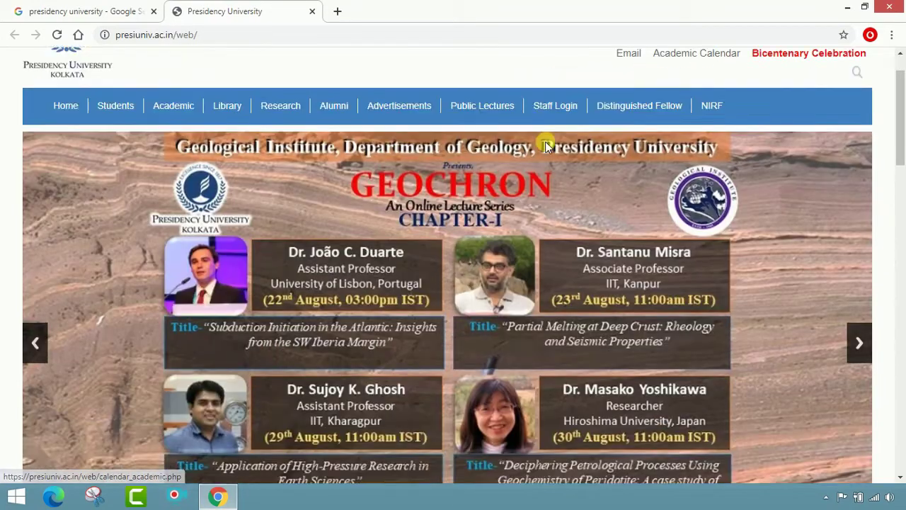
pyautogui.scroll(-2, 452, 169)
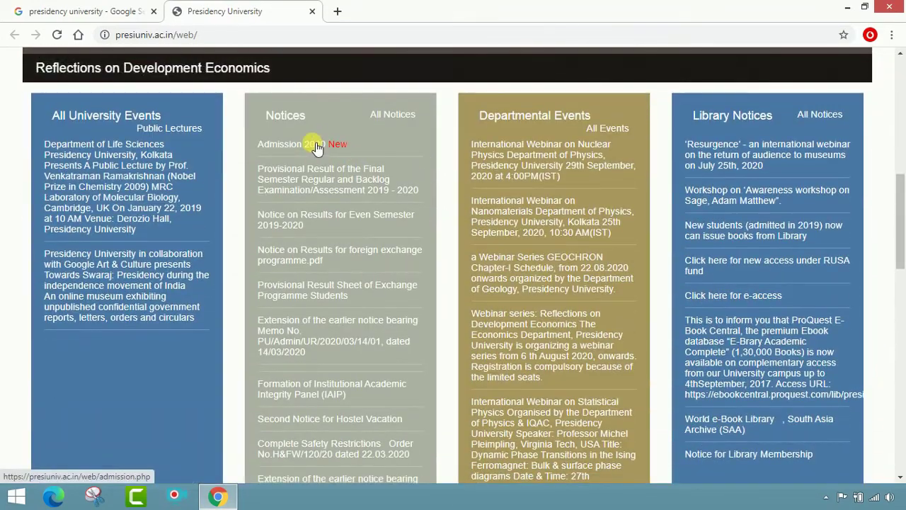
# Open the Admission 2020 notice, then the undergraduate Information Brochure 2020 PDF.
pyautogui.click(316, 145)
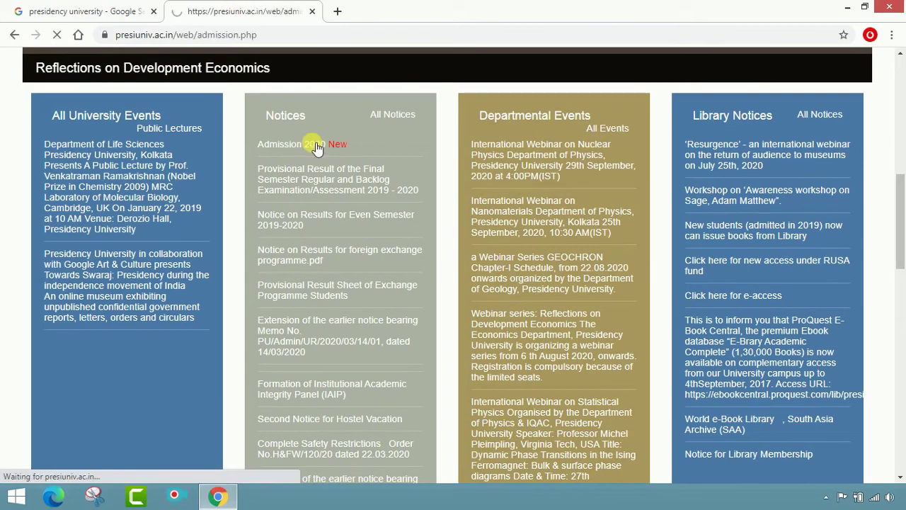
pyautogui.scroll(-2, 366, 153)
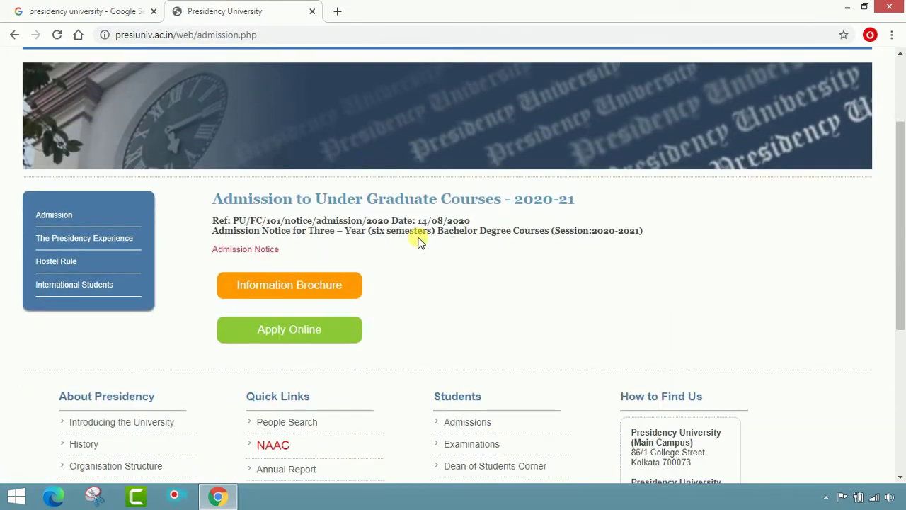
pyautogui.scroll(1, 419, 237)
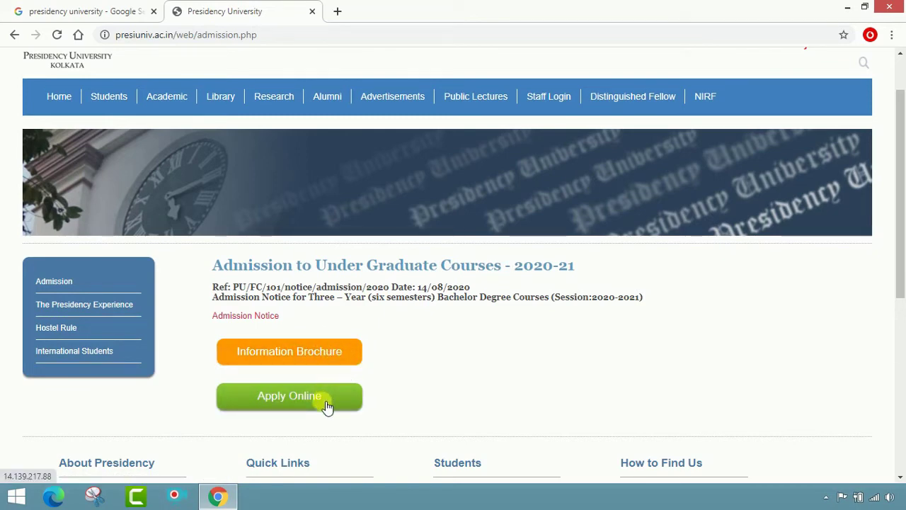
pyautogui.click(314, 364)
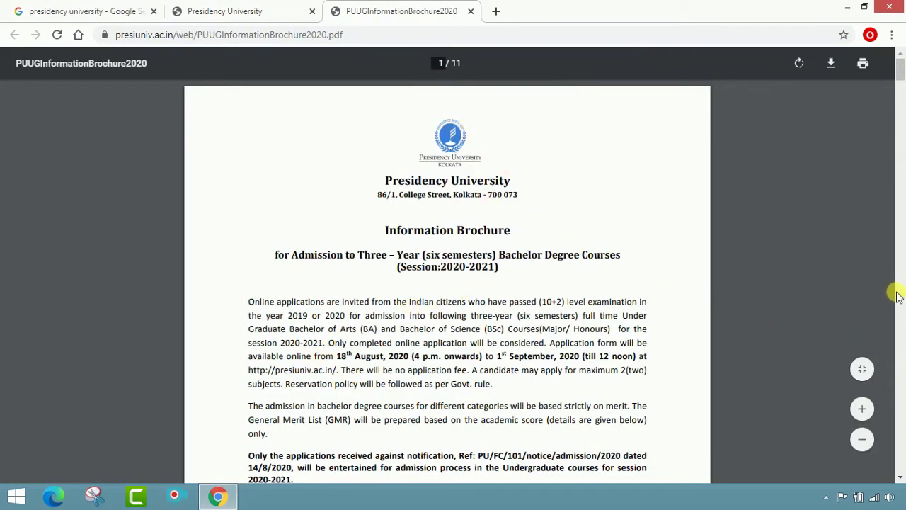
# Zoom the brochure in twice and scroll to page 2's minimum aggregate score table.
pyautogui.click(864, 406)
pyautogui.click(863, 406)
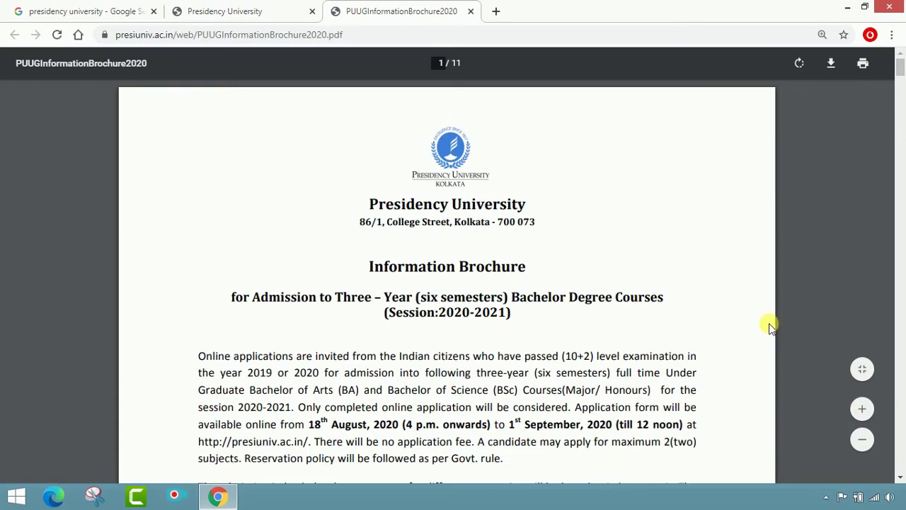
pyautogui.scroll(-3, 778, 335)
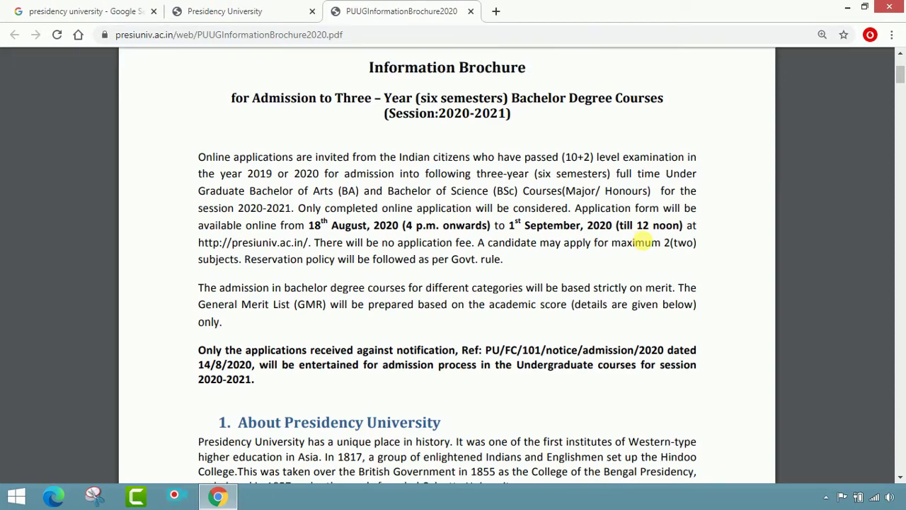
pyautogui.scroll(-1, 644, 243)
pyautogui.scroll(-4, 555, 276)
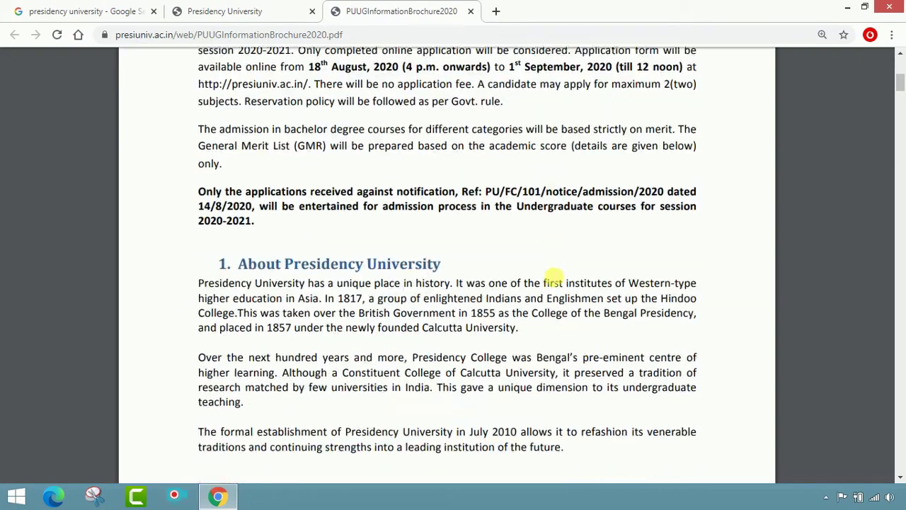
pyautogui.scroll(-8, 380, 275)
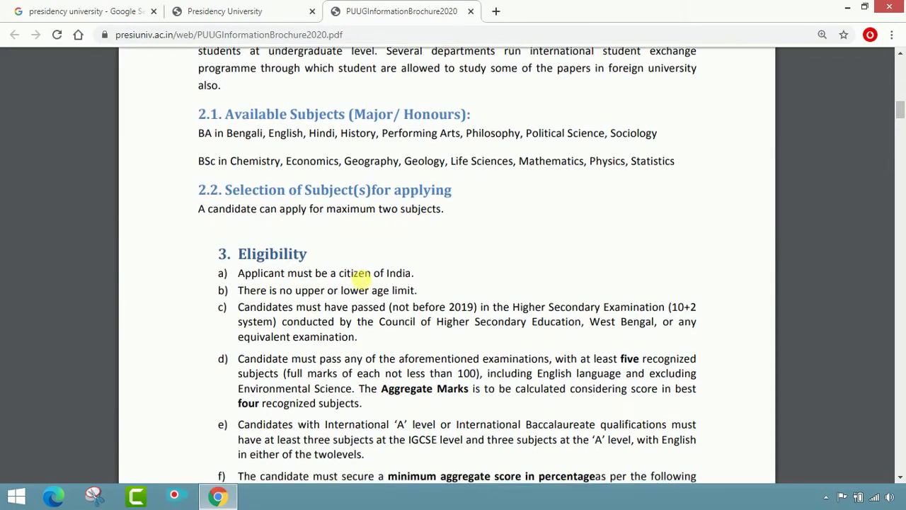
pyautogui.scroll(-2, 501, 243)
pyautogui.scroll(-1, 400, 220)
pyautogui.scroll(-2, 400, 219)
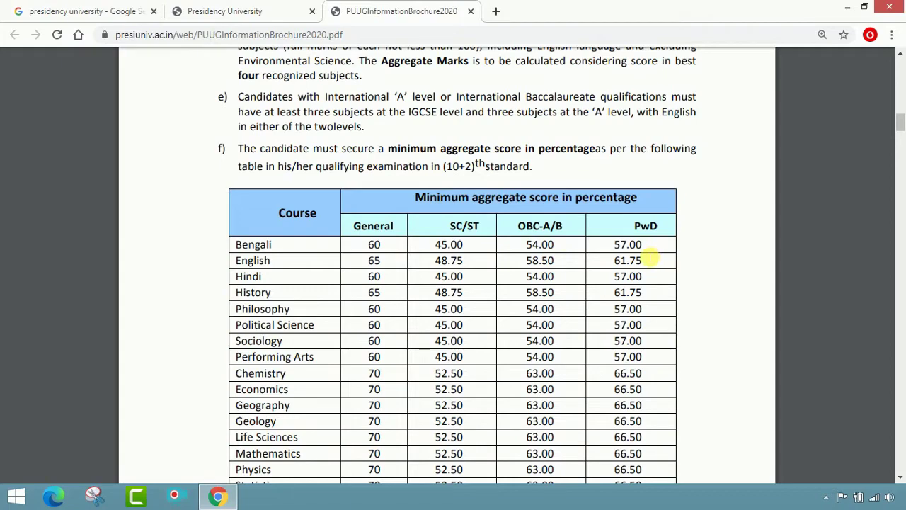
pyautogui.scroll(-2, 319, 291)
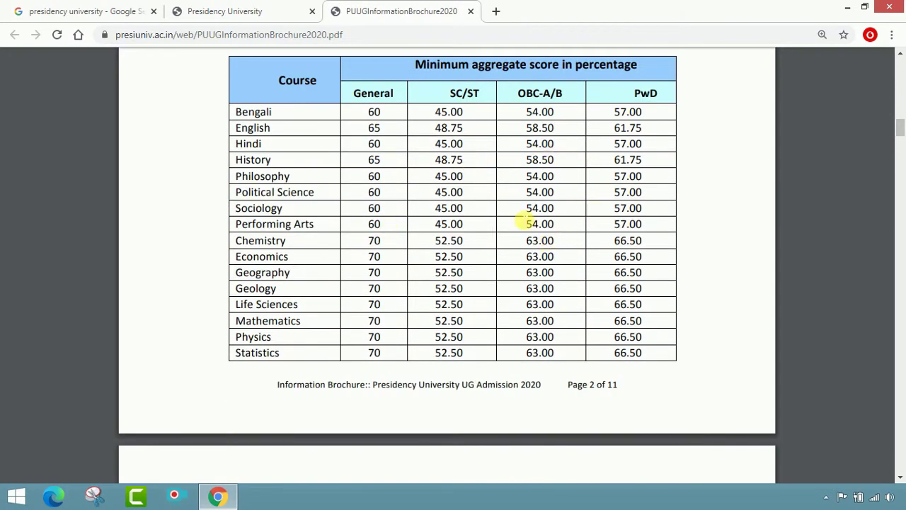
pyautogui.scroll(-6, 526, 223)
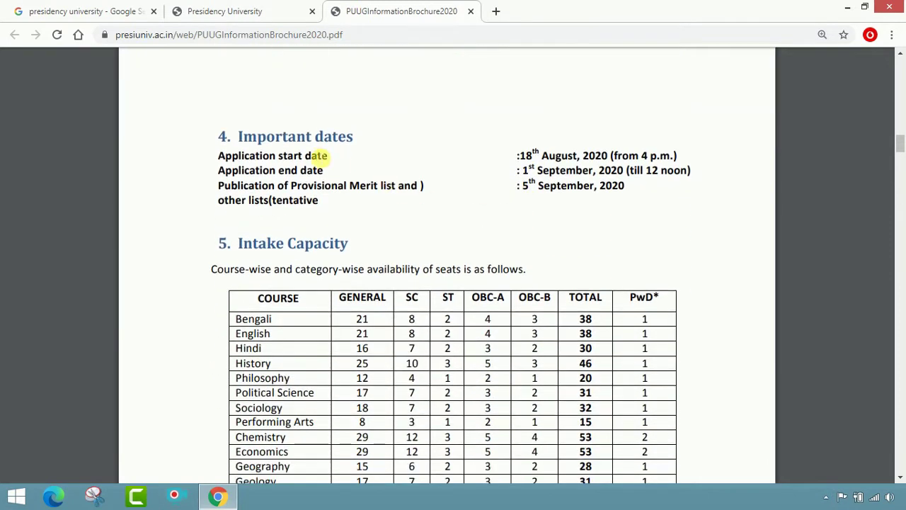
# Highlight the Important dates and 5th September merit list date, then reach the 665-seat Intake Capacity table.
pyautogui.moveTo(218, 136); pyautogui.dragTo(639, 193)
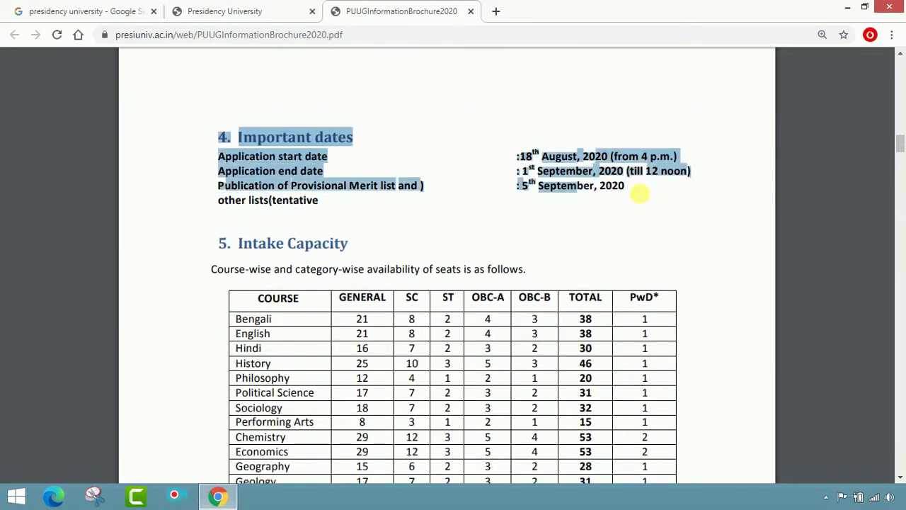
pyautogui.click(660, 230)
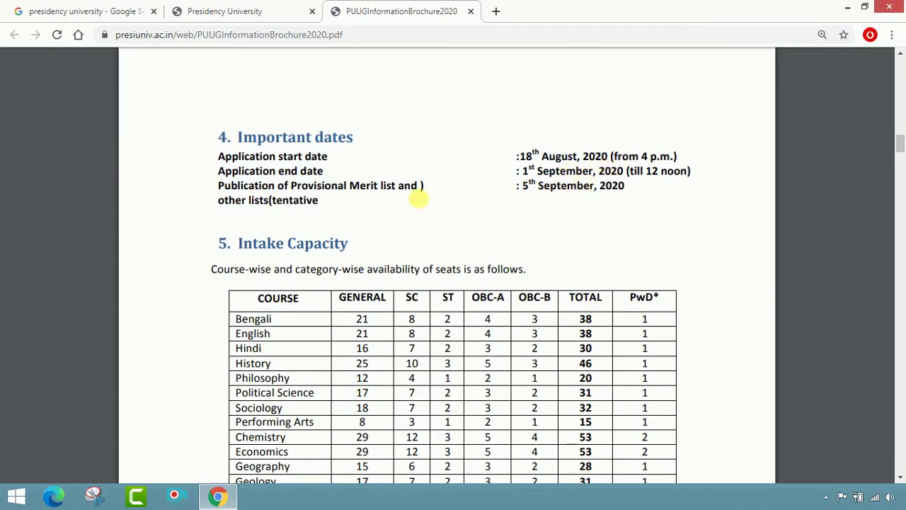
pyautogui.moveTo(524, 186); pyautogui.dragTo(597, 219)
pyautogui.click(598, 222)
pyautogui.scroll(-2, 600, 220)
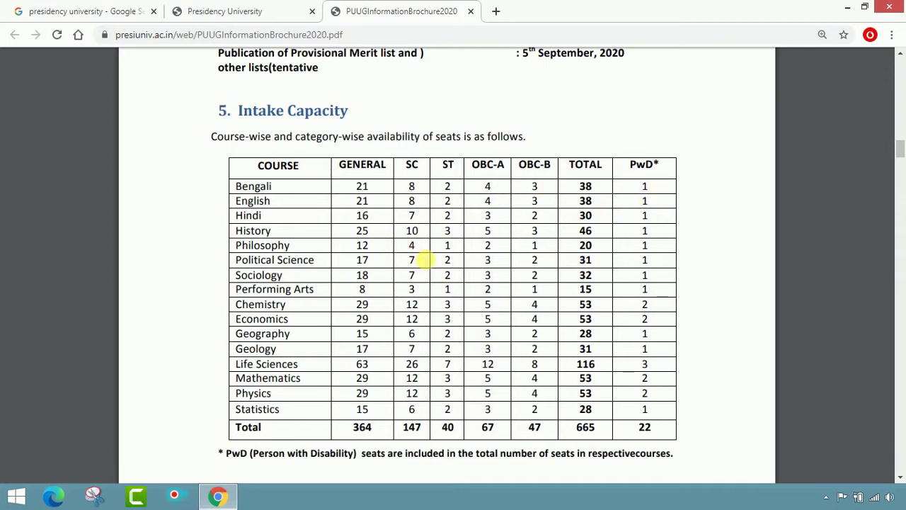
# Scroll through brochure pages 3–7 to the Rule for Calculating Academic Score table.
pyautogui.scroll(-3, 424, 259)
pyautogui.scroll(2, 320, 282)
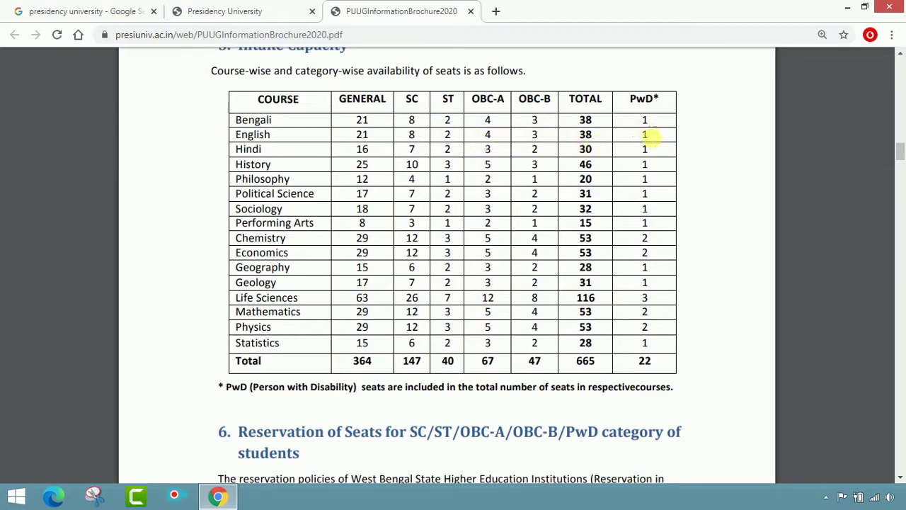
pyautogui.scroll(-2, 647, 145)
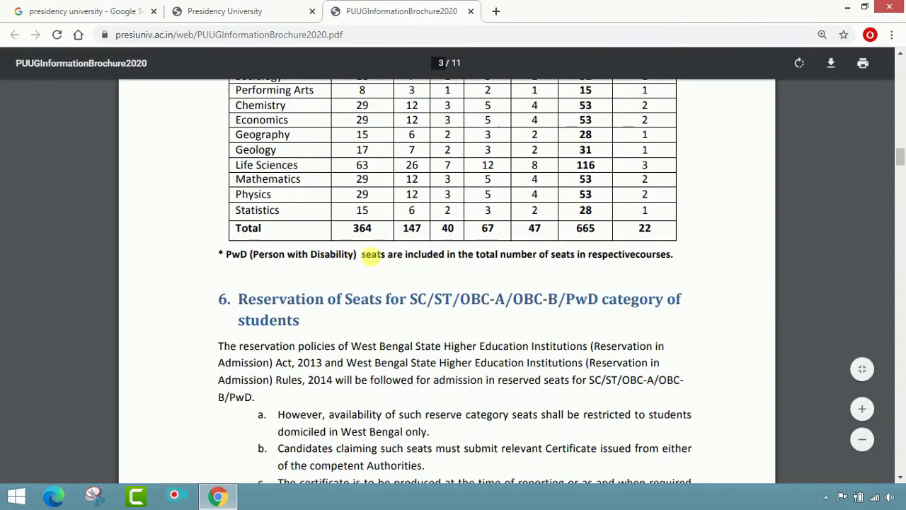
pyautogui.scroll(-3, 571, 261)
pyautogui.scroll(-3, 570, 264)
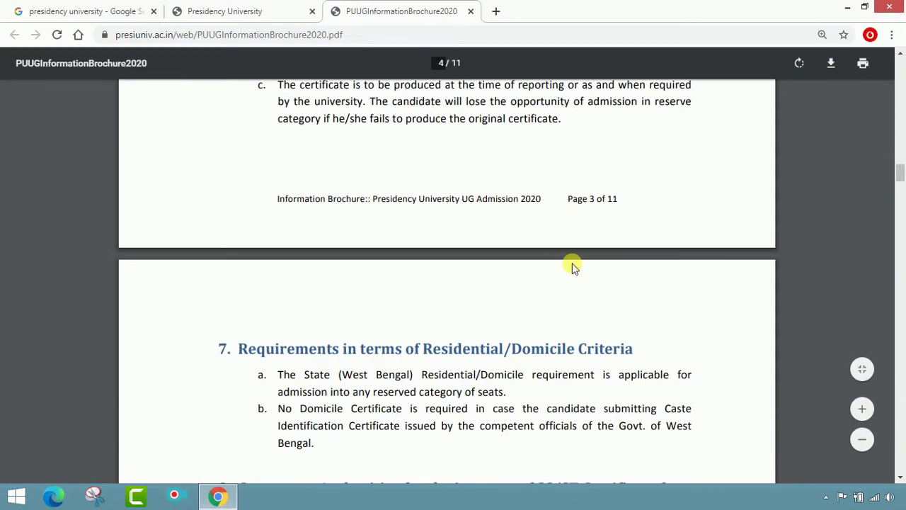
pyautogui.scroll(-10, 574, 266)
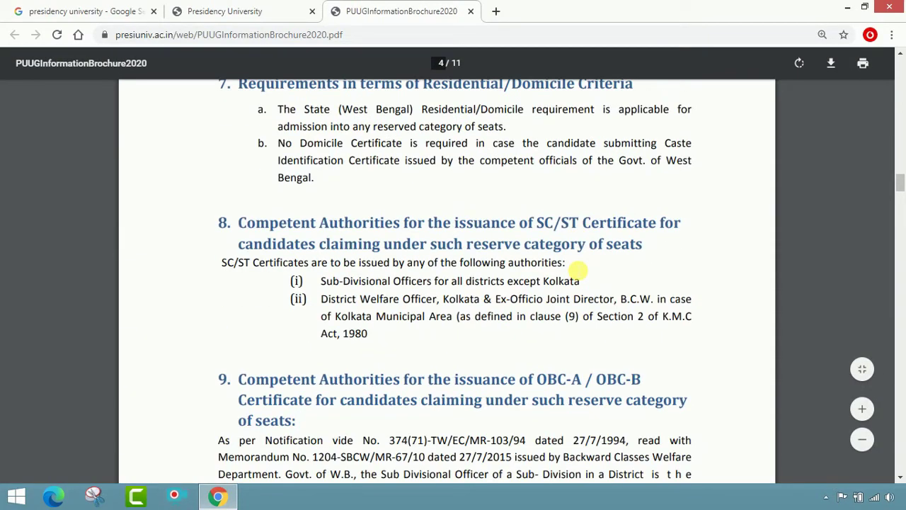
pyautogui.scroll(-10, 579, 269)
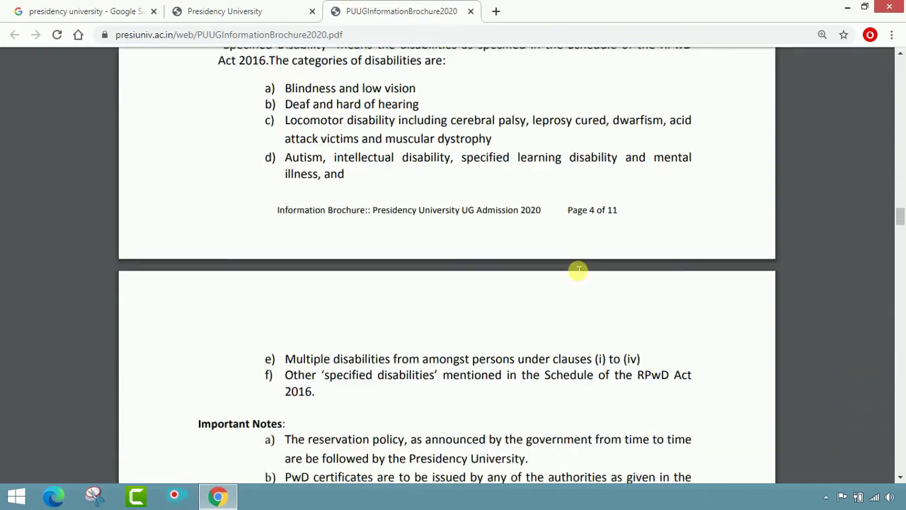
pyautogui.scroll(-10, 570, 282)
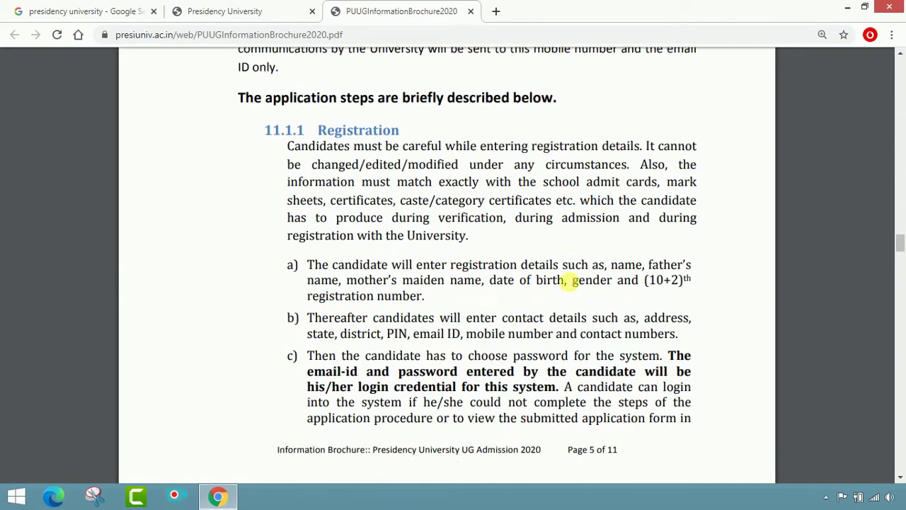
pyautogui.scroll(-10, 570, 281)
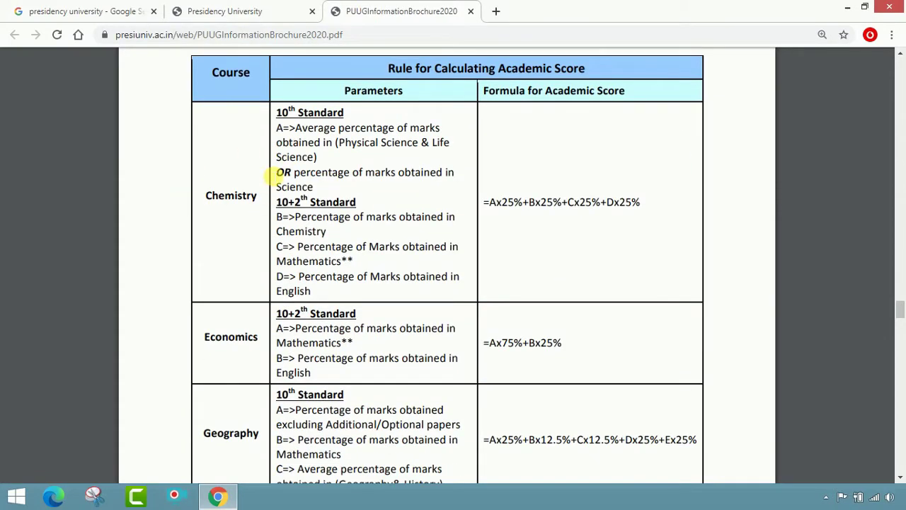
# Scroll to page 11, highlight the last admission date 30.9.2020, then return to page 10.
pyautogui.scroll(3, 457, 212)
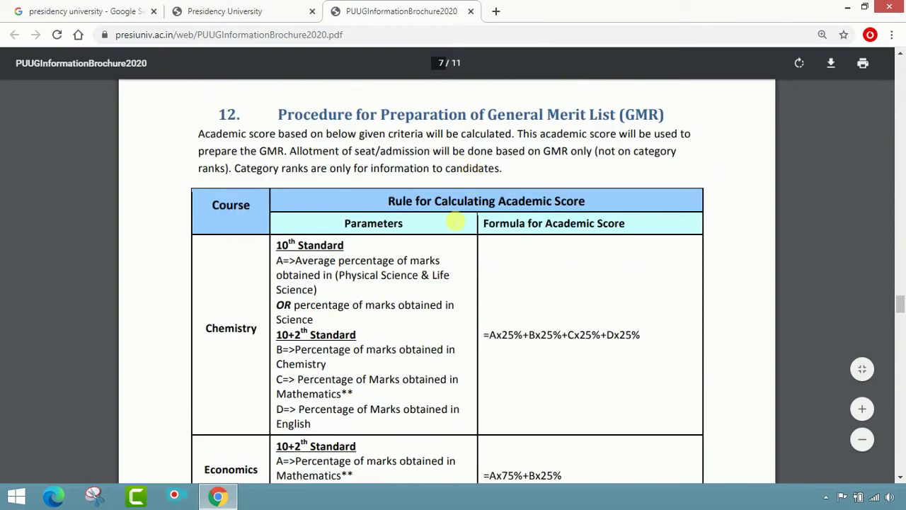
pyautogui.scroll(-12, 455, 222)
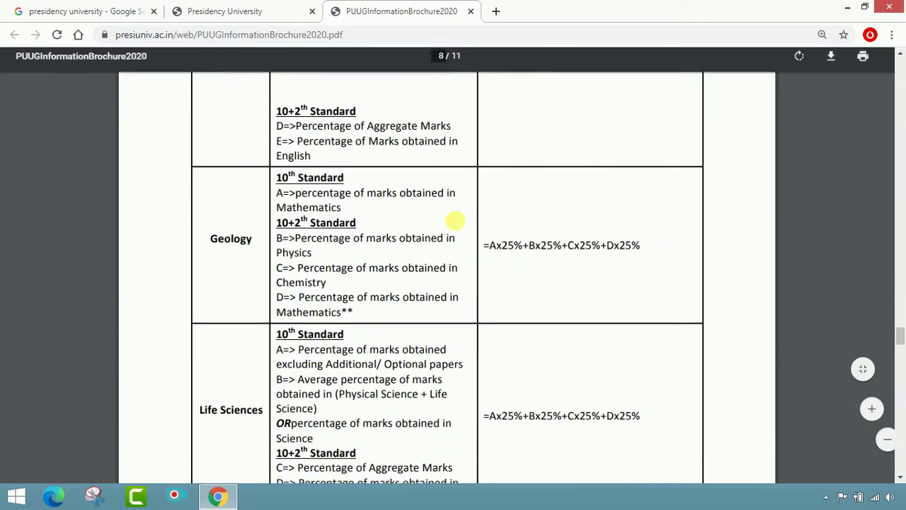
pyautogui.scroll(-10, 455, 222)
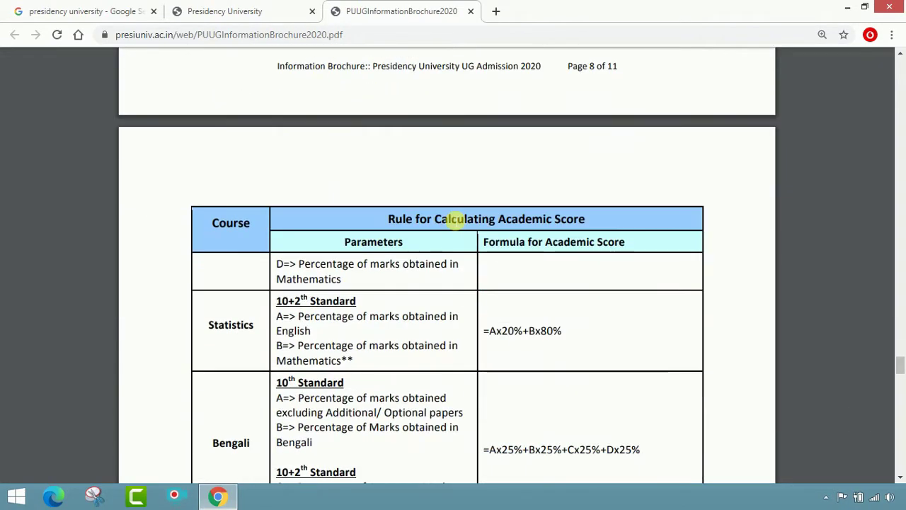
pyautogui.scroll(-3, 450, 221)
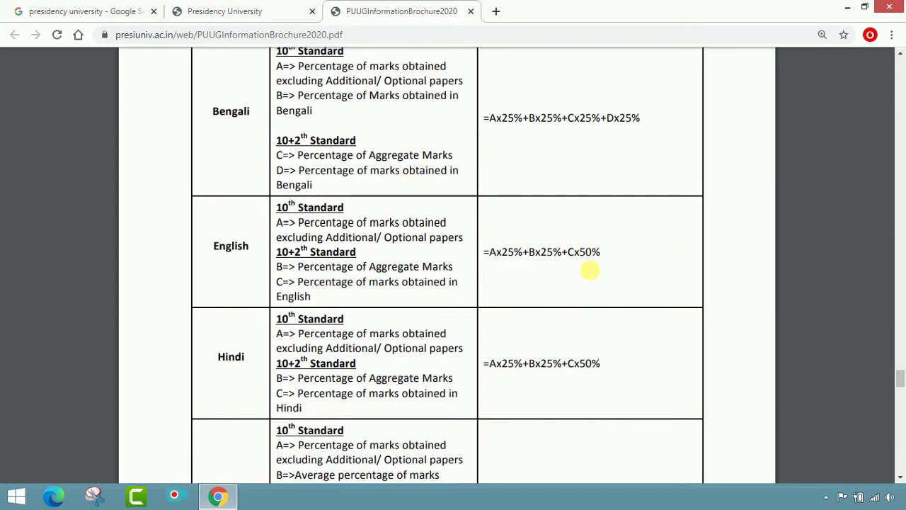
pyautogui.scroll(-15, 590, 270)
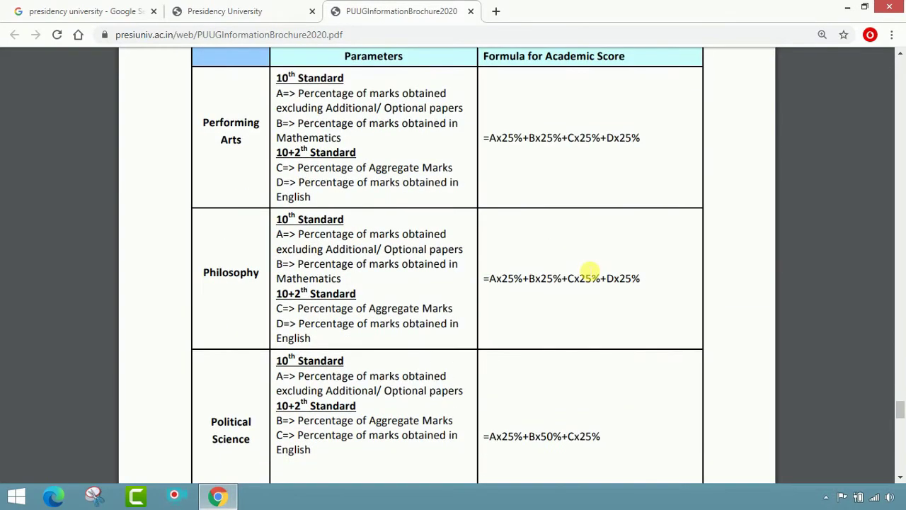
pyautogui.scroll(-8, 592, 273)
pyautogui.scroll(1, 593, 276)
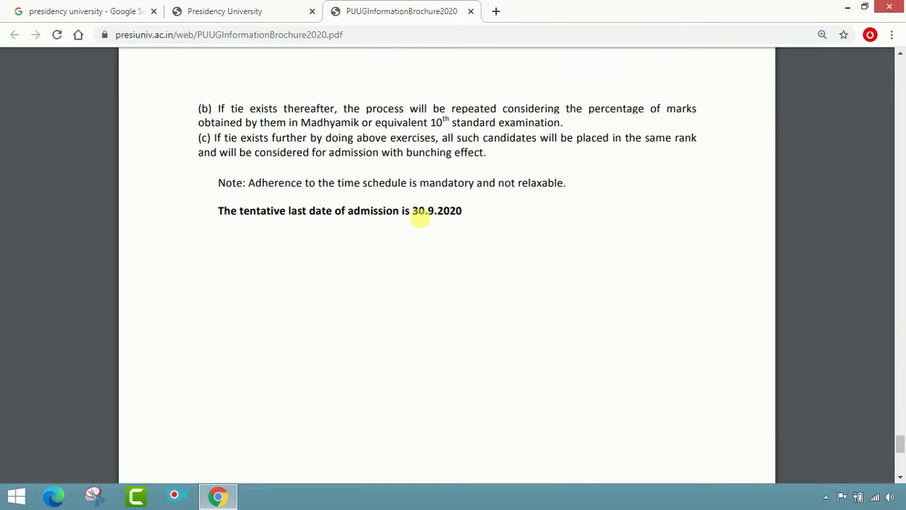
pyautogui.moveTo(414, 212); pyautogui.dragTo(474, 216)
pyautogui.click(529, 222)
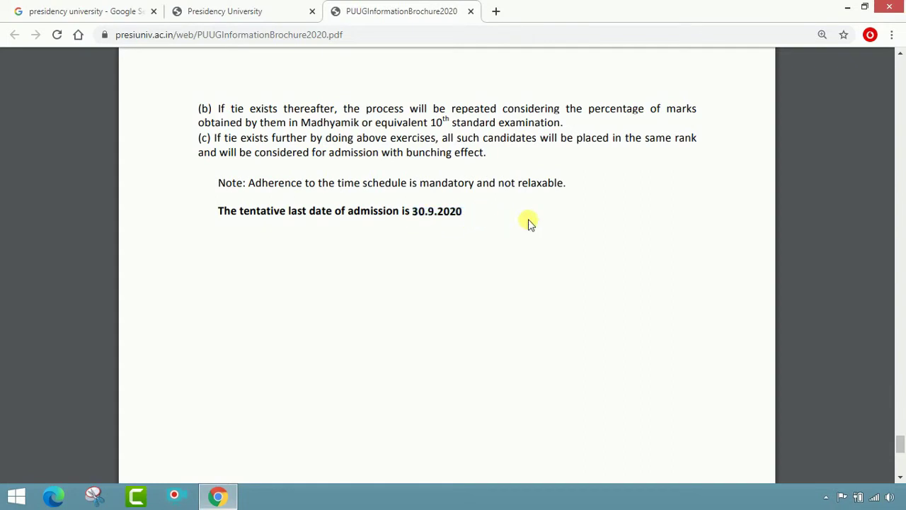
pyautogui.scroll(10, 531, 223)
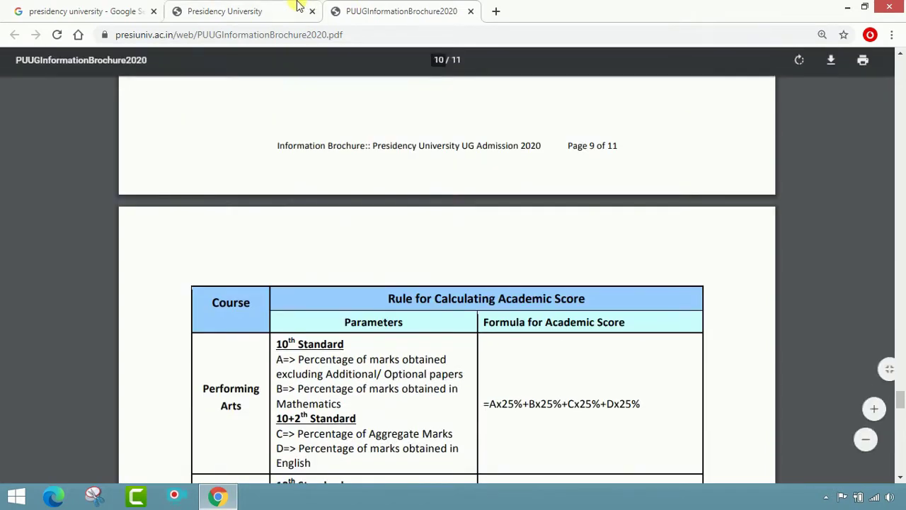
# Close the brochure tab and open the Undergraduate Admission 2020 portal at 14.139.217.88 via Apply Online.
pyautogui.click(267, 18)
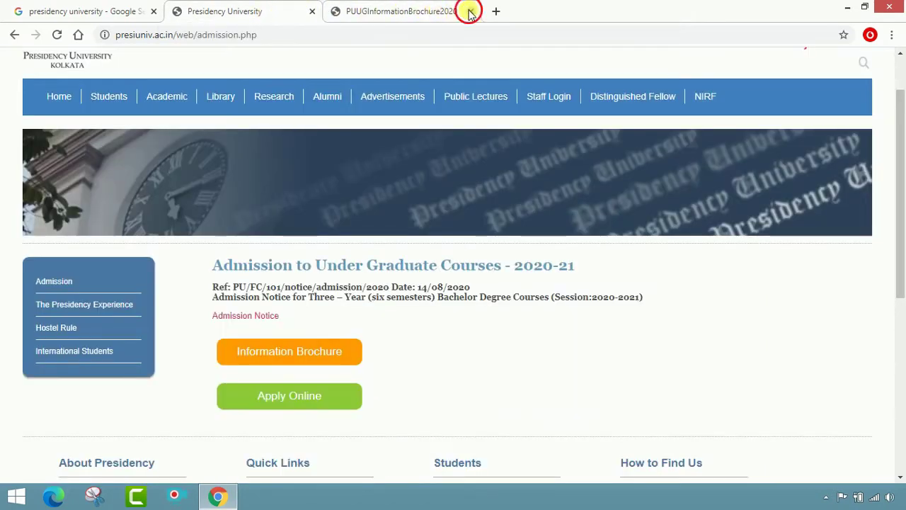
pyautogui.click(470, 11)
pyautogui.scroll(-2, 519, 328)
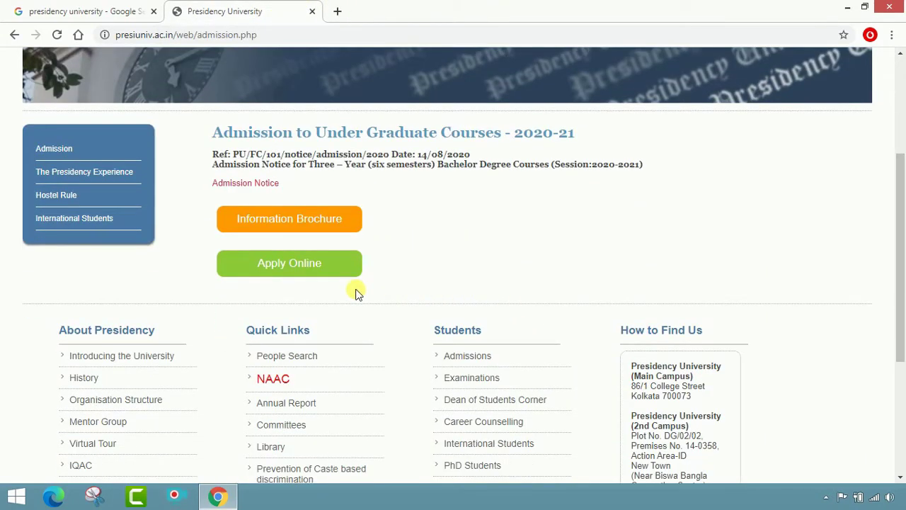
pyautogui.click(325, 267)
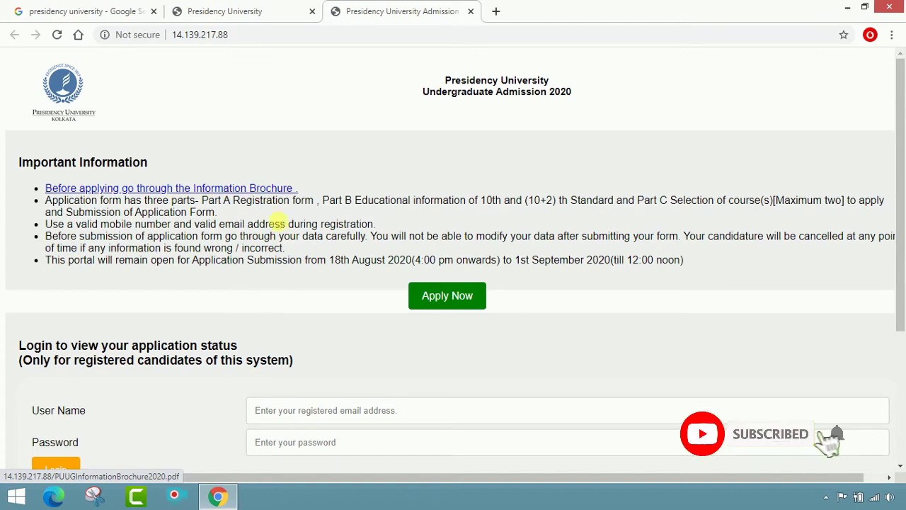
pyautogui.scroll(-3, 300, 248)
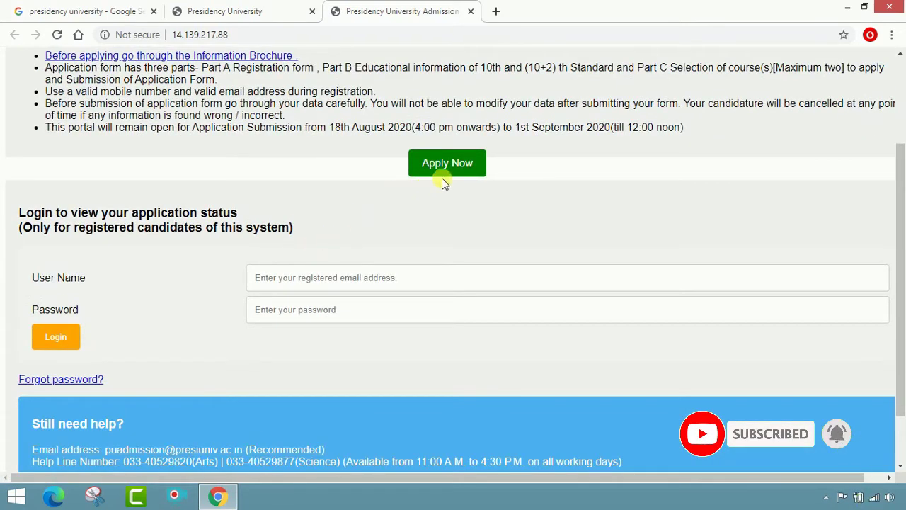
pyautogui.scroll(1, 465, 172)
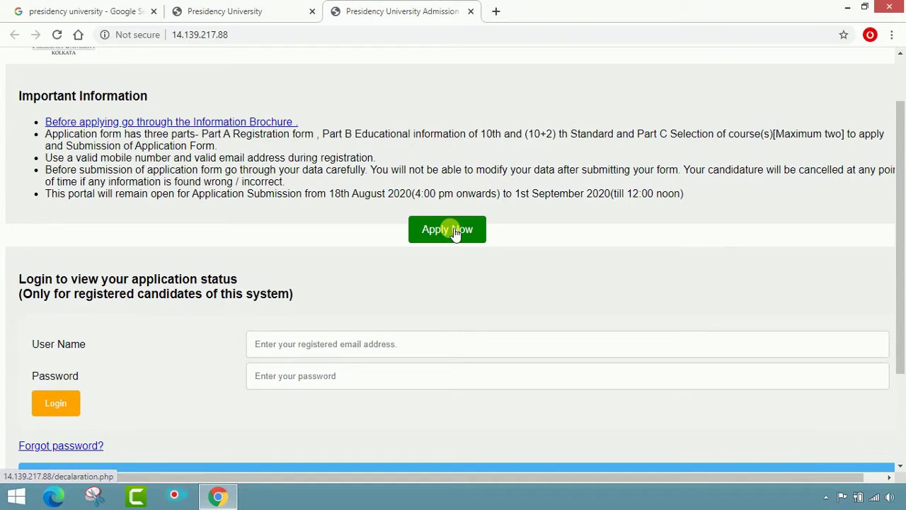
# Start a new application and set the declaration to Agreed to reach the blank registration form.
pyautogui.click(453, 233)
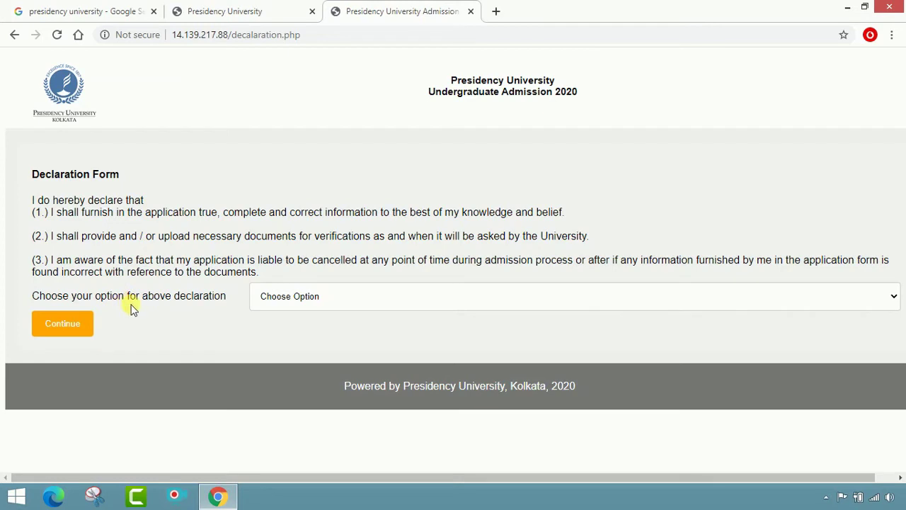
pyautogui.click(507, 295)
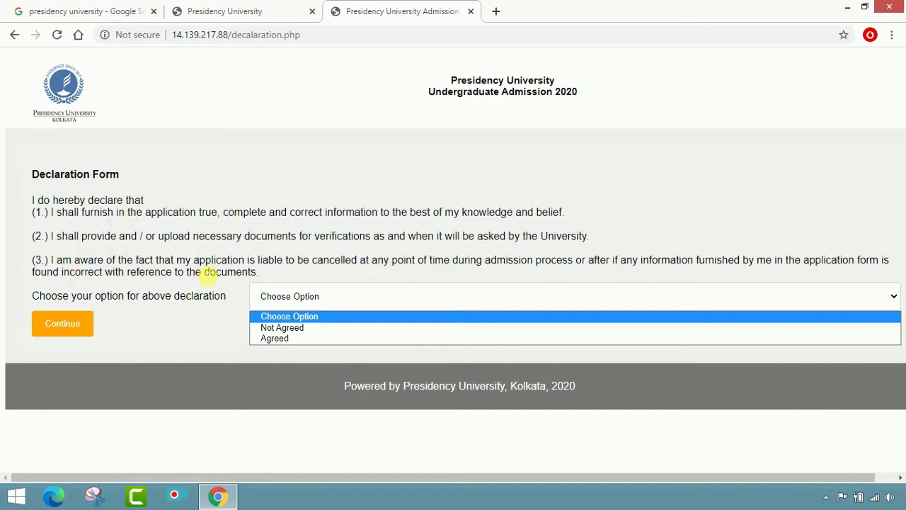
pyautogui.click(278, 339)
pyautogui.click(78, 325)
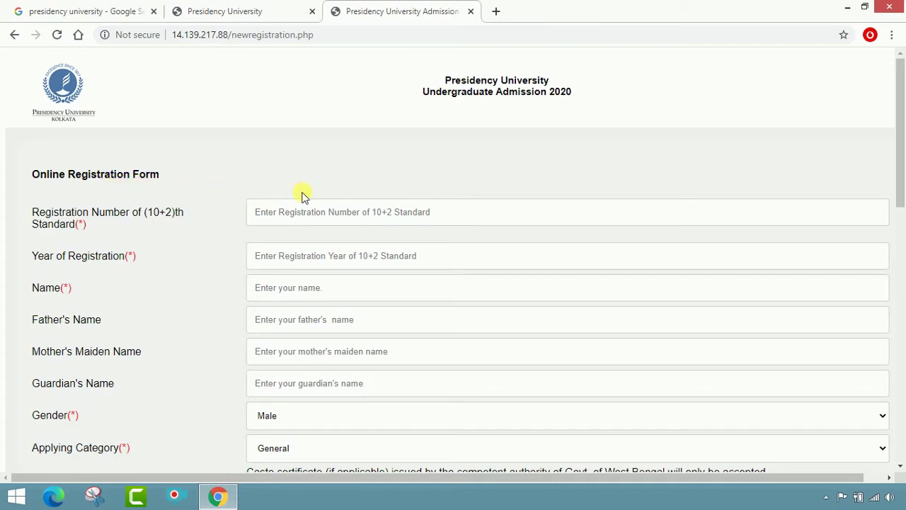
# Enter the 10+2 registration number and registration year 2018.
pyautogui.scroll(-1, 303, 194)
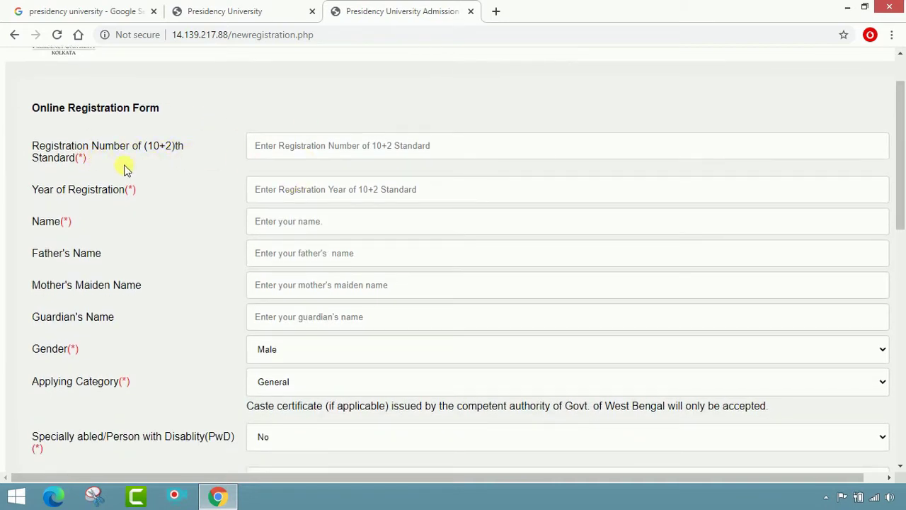
pyautogui.click(380, 153)
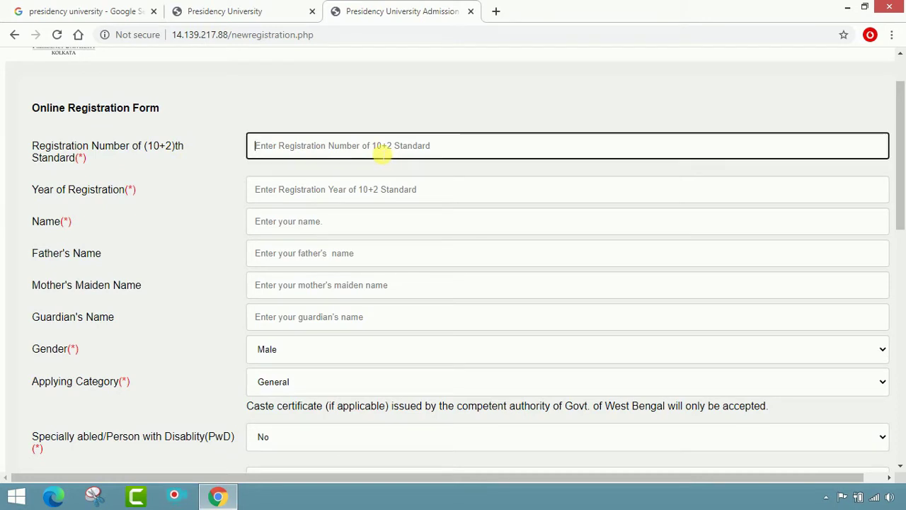
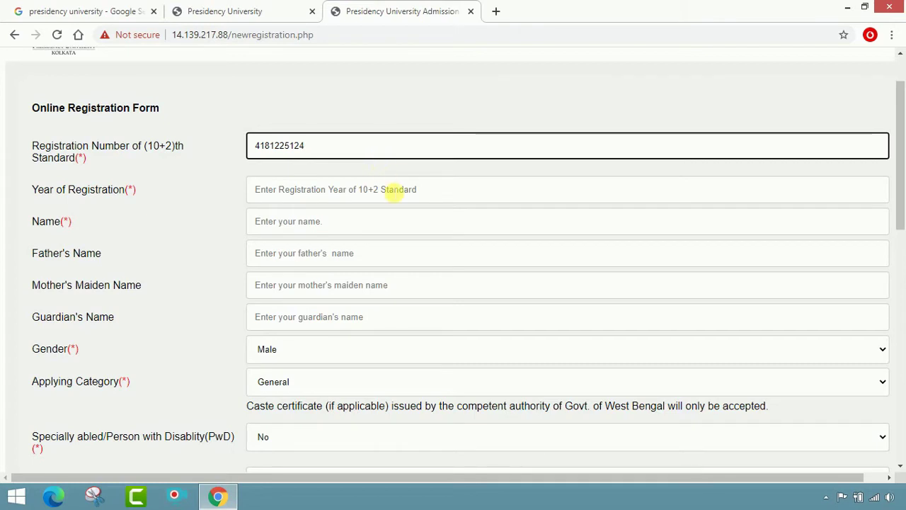
pyautogui.click(394, 190)
pyautogui.write('2018')
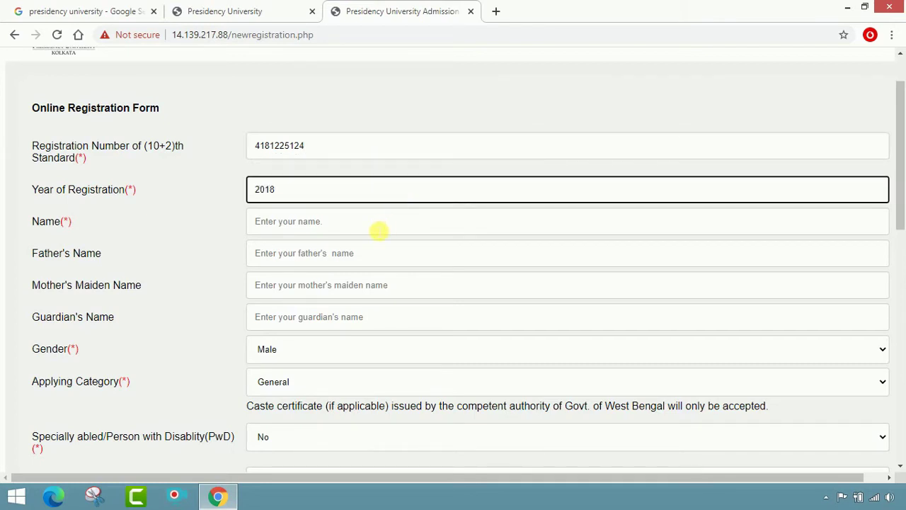
# Fill in the applicant's name, father's name, mother's maiden name and guardian's name.
pyautogui.click(379, 230)
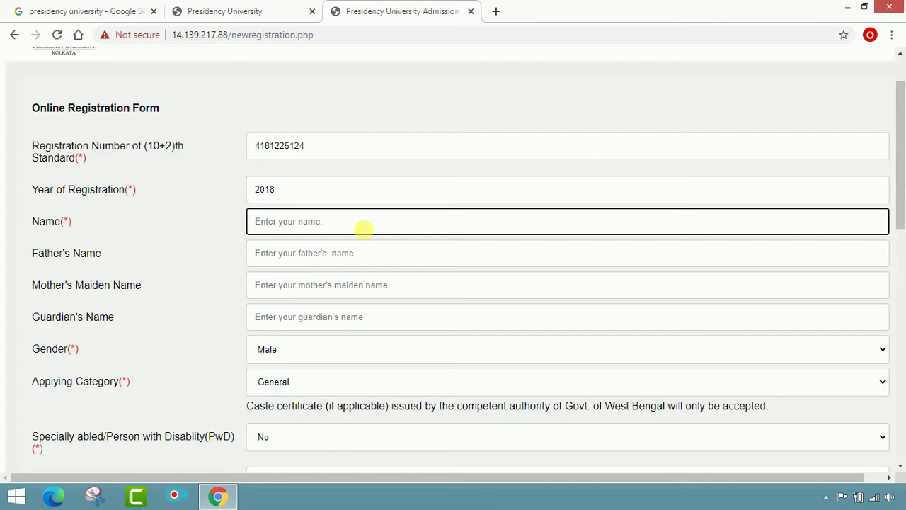
pyautogui.write('HABIBN')
pyautogui.hotkey('ctrl', 'a')
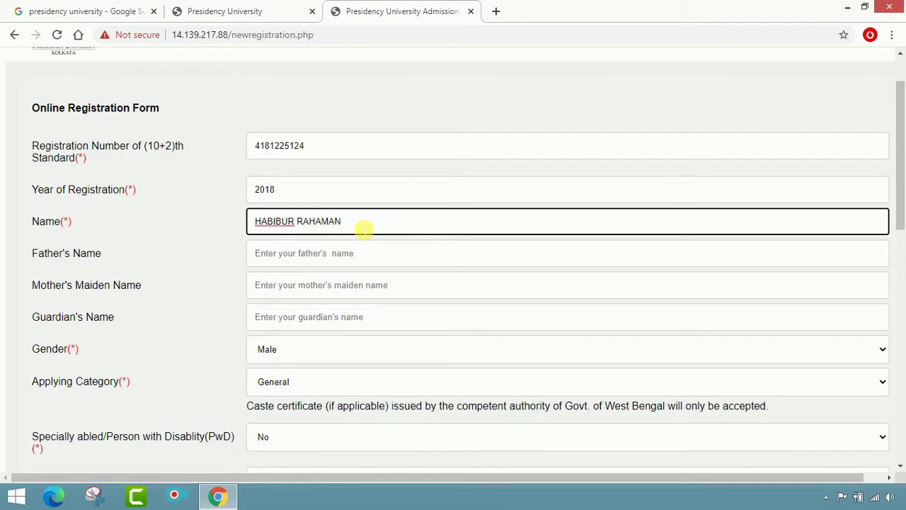
pyautogui.click(359, 256)
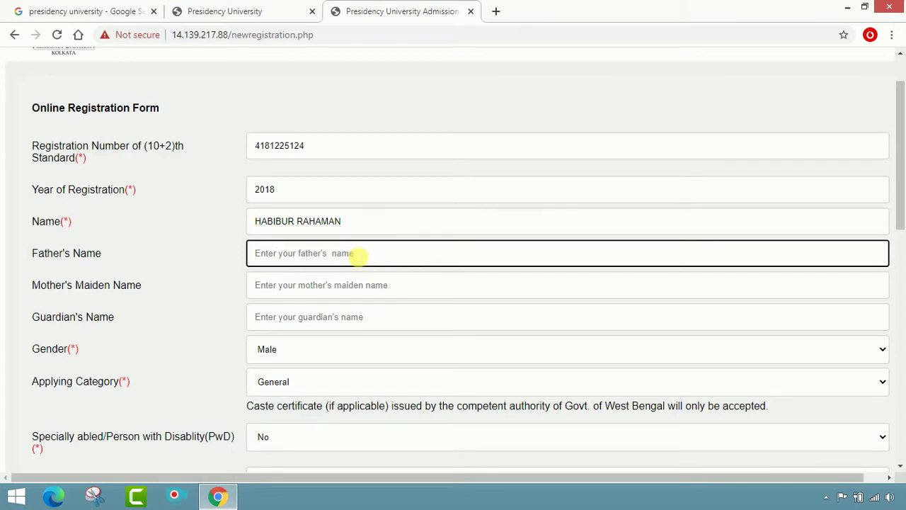
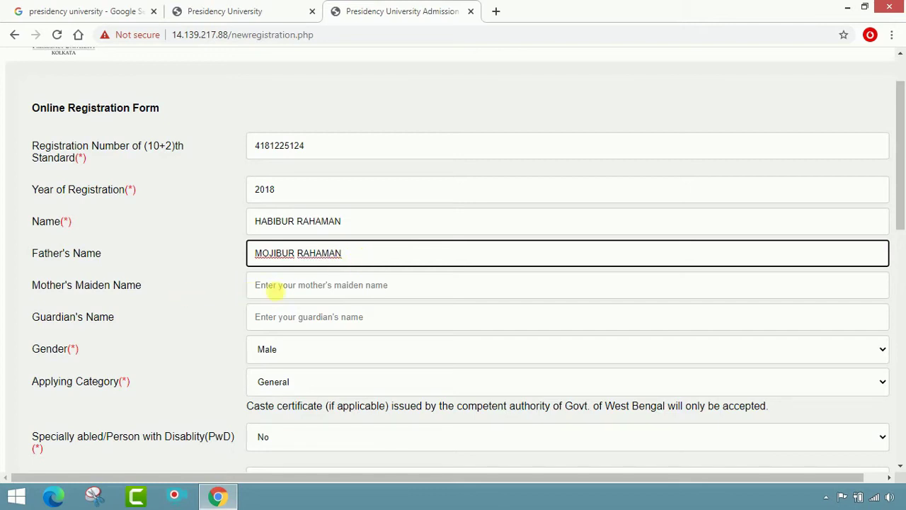
pyautogui.click(299, 293)
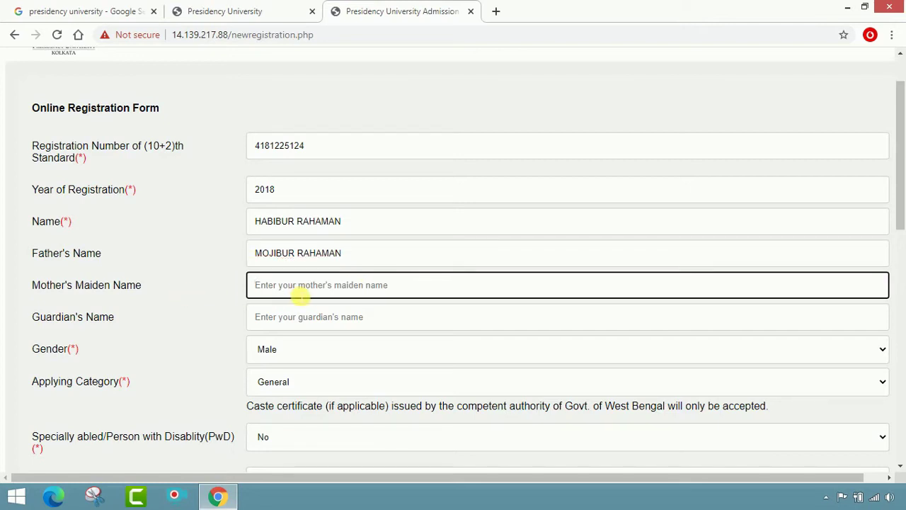
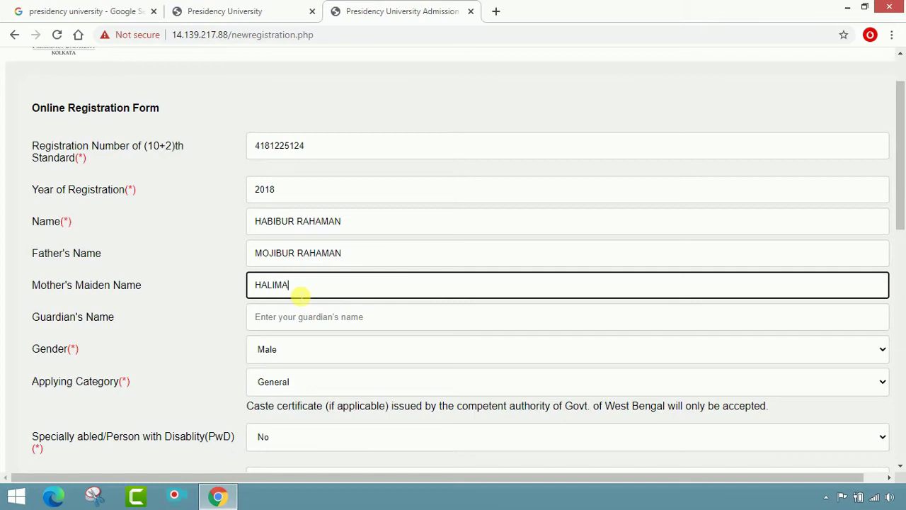
pyautogui.click(303, 316)
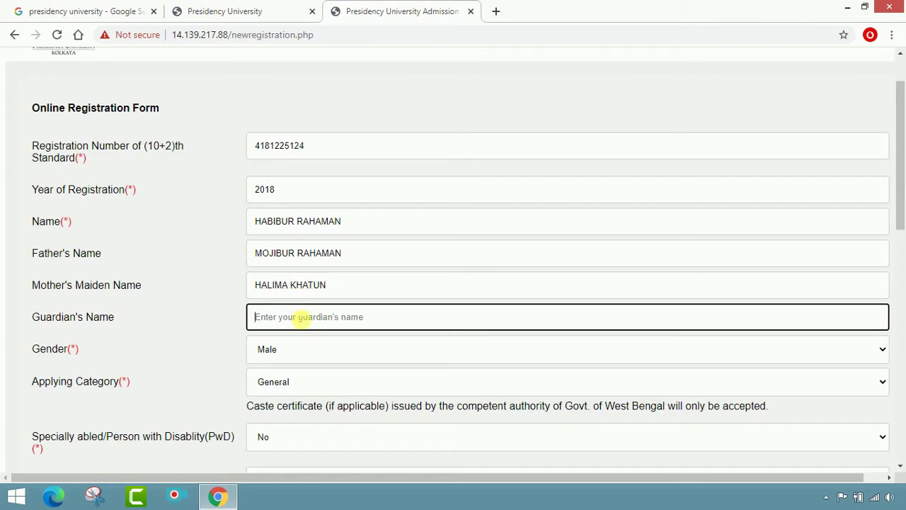
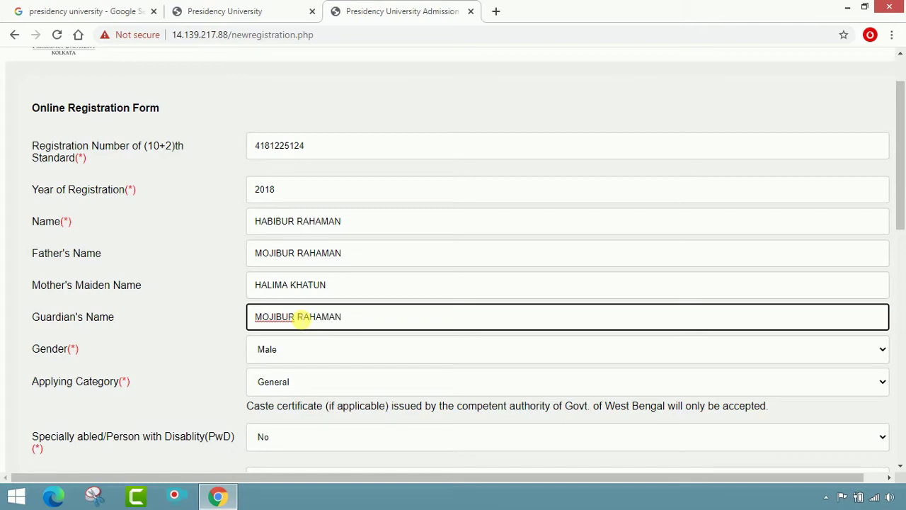
pyautogui.scroll(-1, 304, 318)
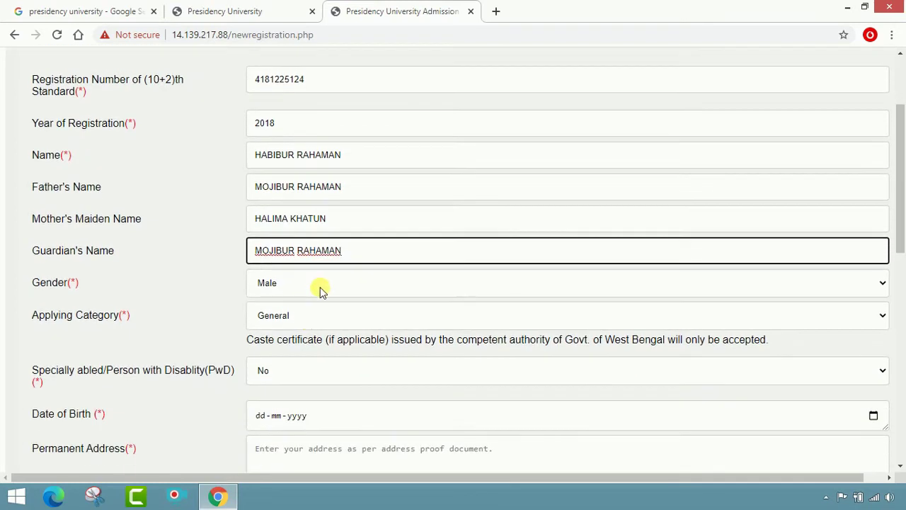
# Keep Gender as Male, Applying Category as General and PwD as No.
pyautogui.click(318, 288)
pyautogui.click(304, 303)
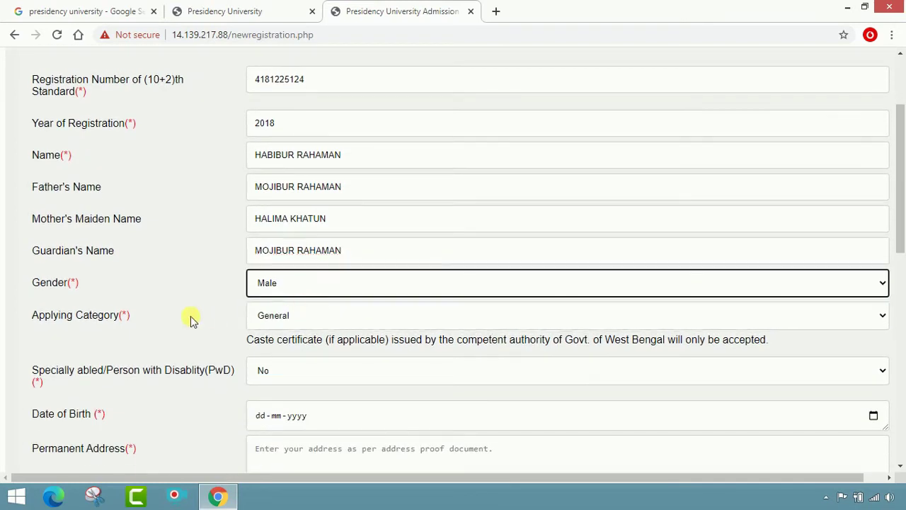
pyautogui.click(407, 315)
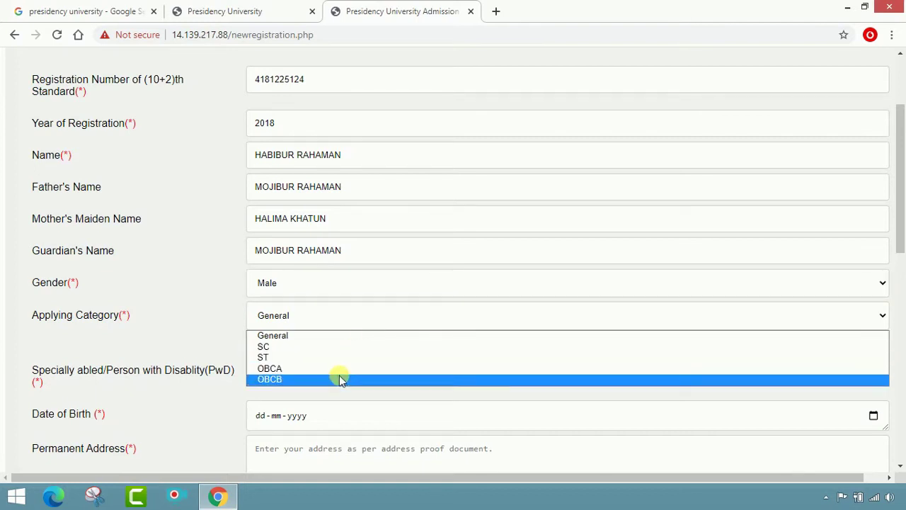
pyautogui.click(326, 339)
pyautogui.scroll(-1, 328, 343)
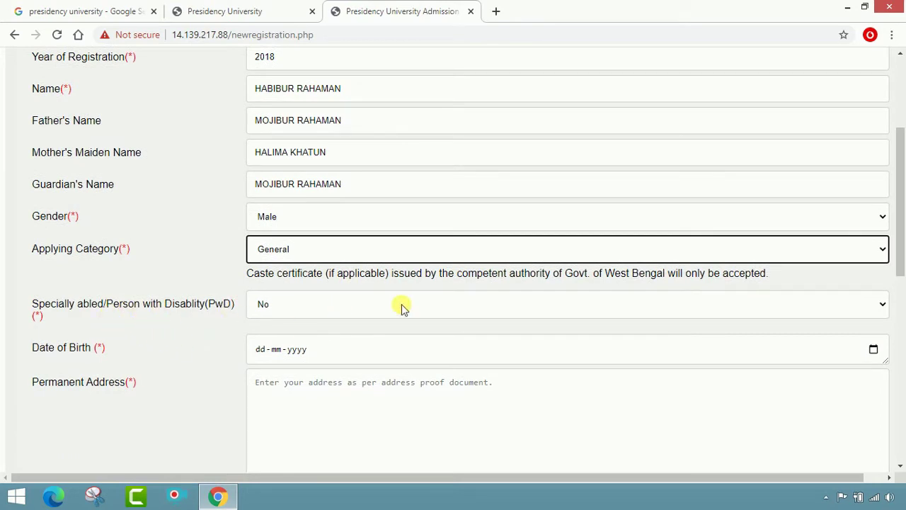
pyautogui.click(621, 303)
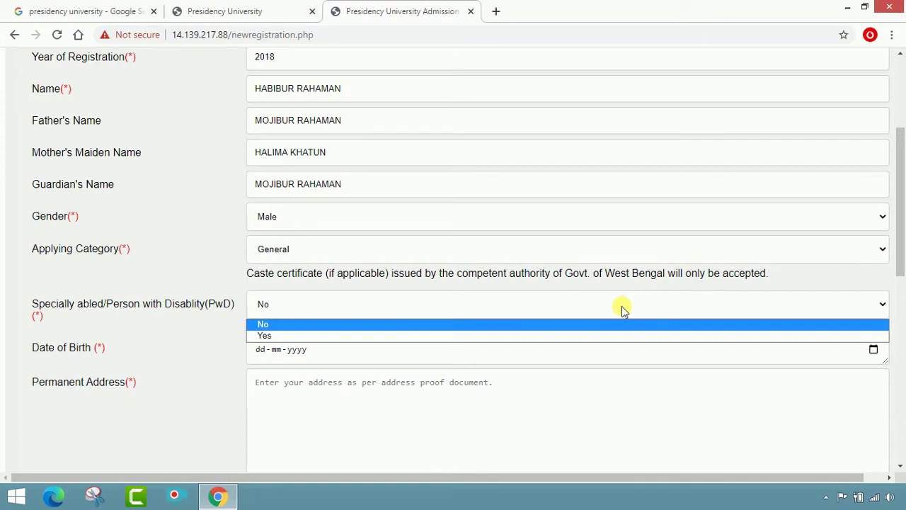
pyautogui.click(611, 323)
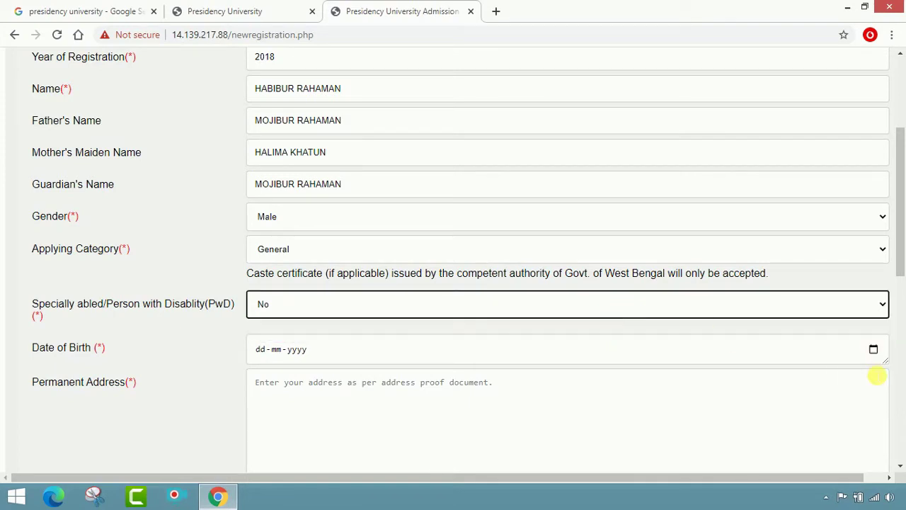
# Pick 16 November 2002 as the date of birth in the calendar.
pyautogui.click(875, 351)
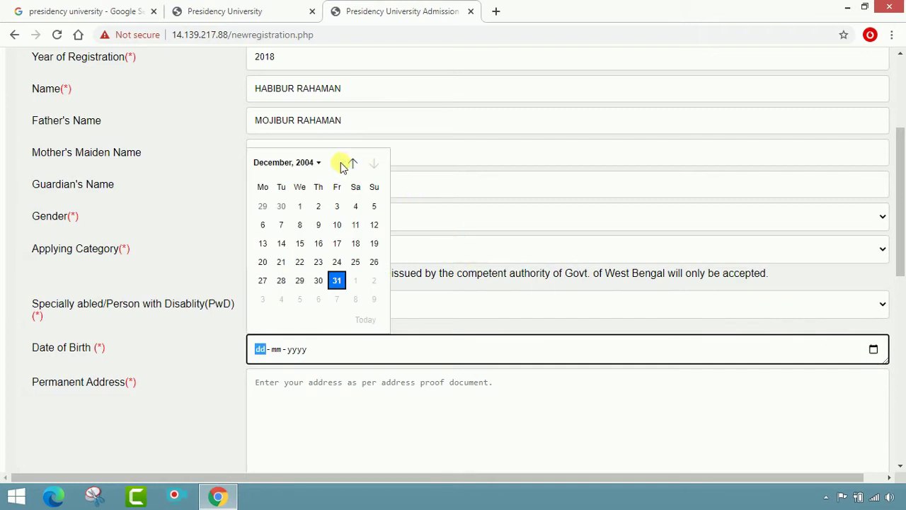
pyautogui.click(317, 163)
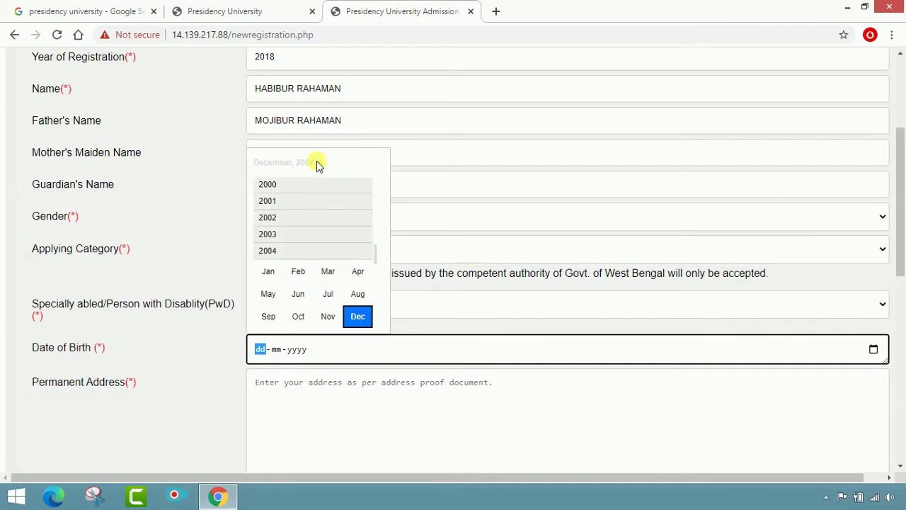
pyautogui.click(272, 219)
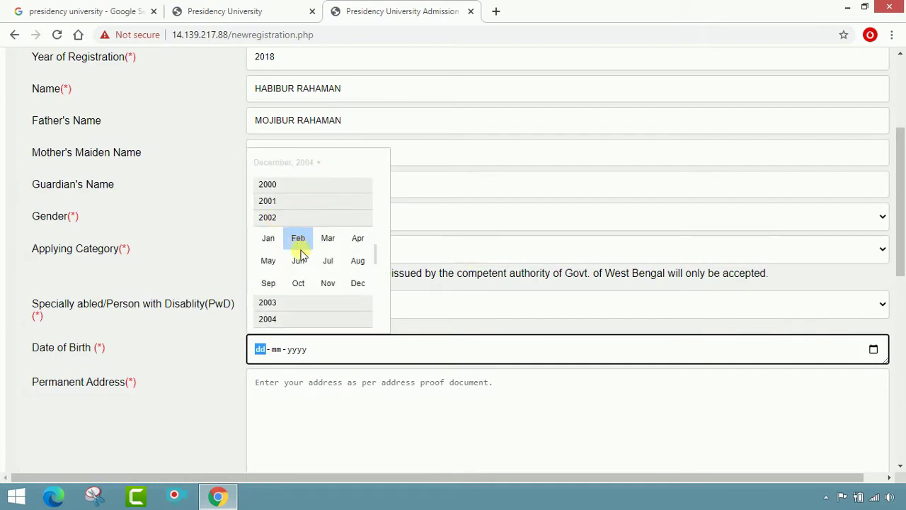
pyautogui.click(331, 283)
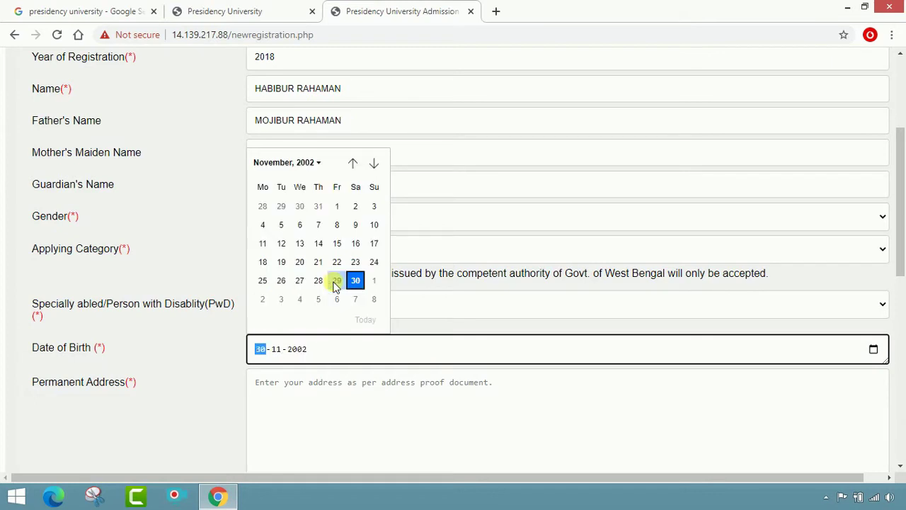
pyautogui.click(355, 243)
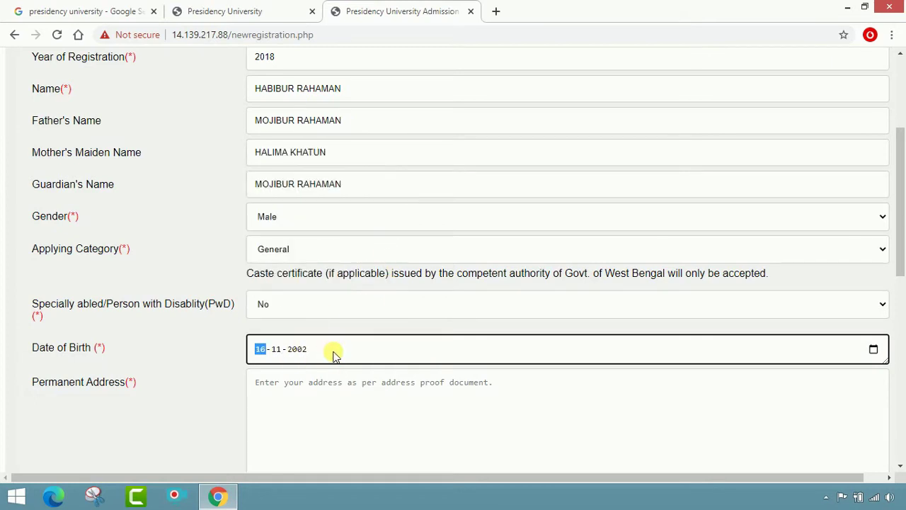
pyautogui.scroll(-1, 336, 383)
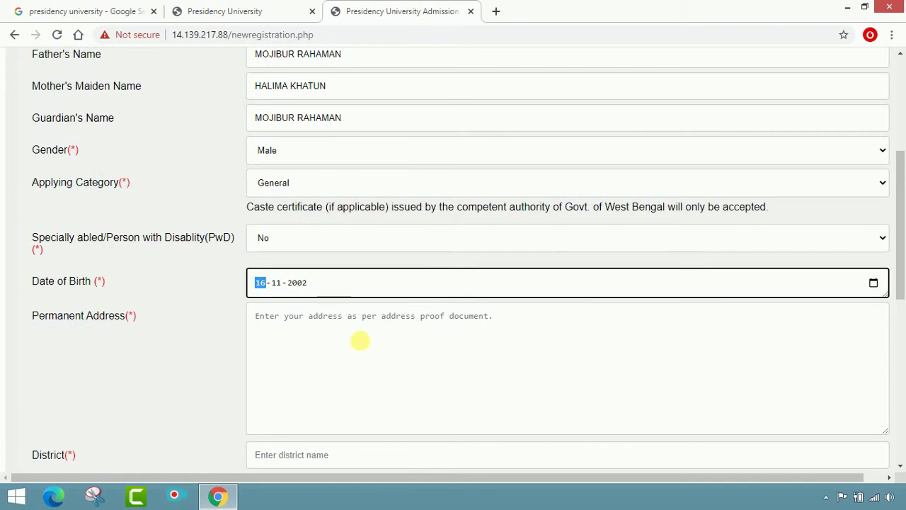
# Enter the applicant's permanent address, district and pin code.
pyautogui.scroll(-2, 362, 339)
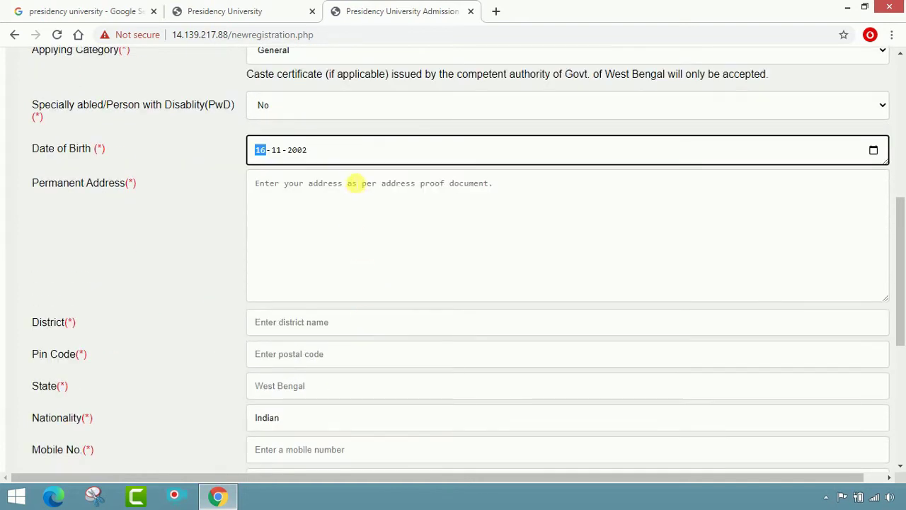
pyautogui.click(312, 186)
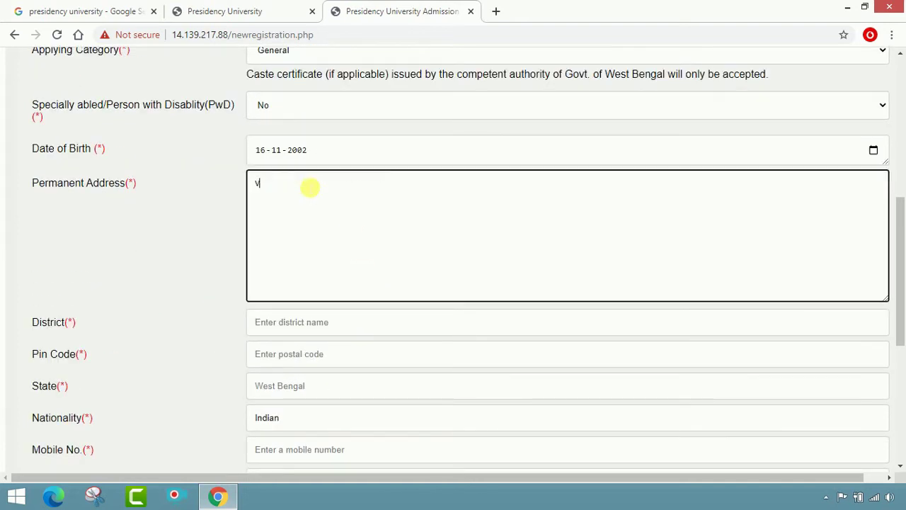
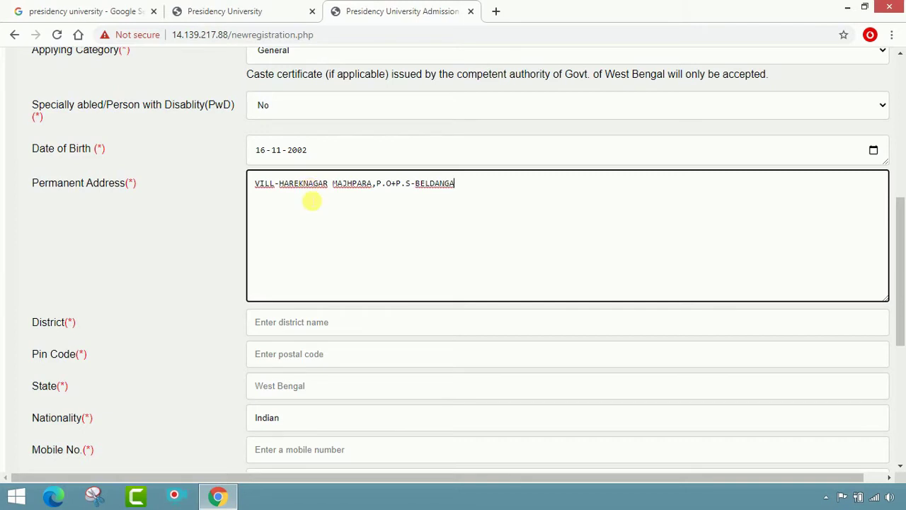
pyautogui.scroll(-1, 313, 201)
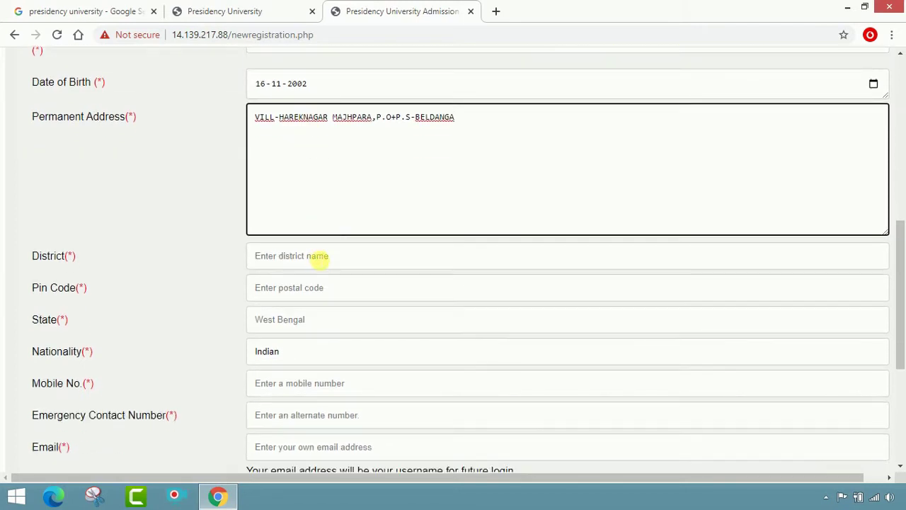
pyautogui.click(318, 258)
pyautogui.write('MU')
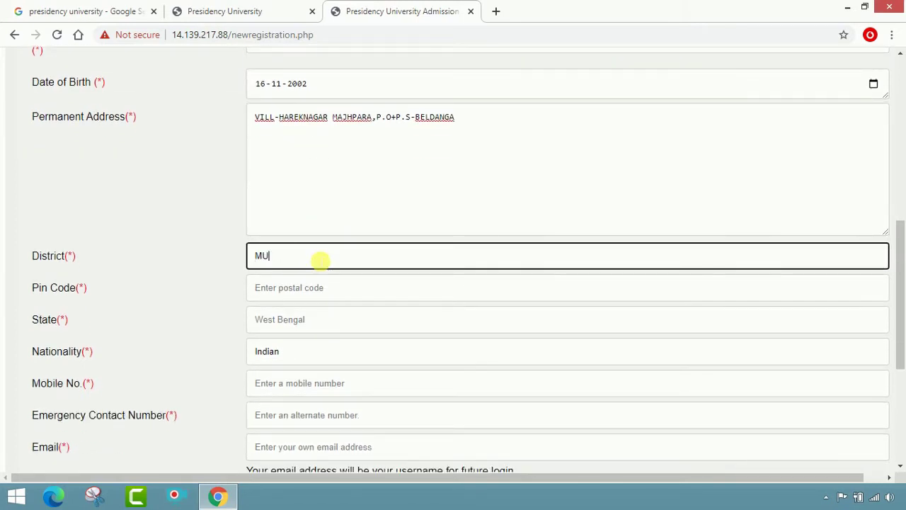
pyautogui.write('RSHIDABAD')
pyautogui.click(329, 290)
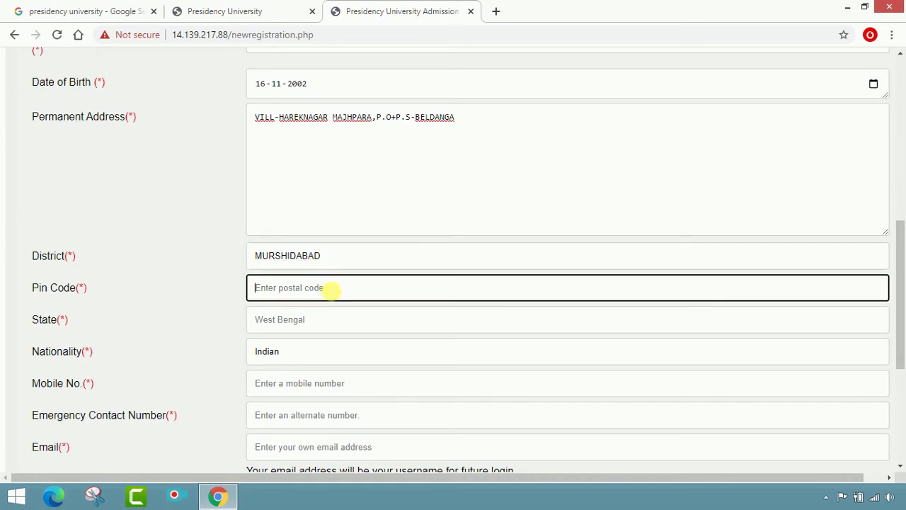
pyautogui.write('742133')
# Set the state to WEST BENGAL and enter the mobile and emergency contact numbers.
pyautogui.click(313, 318)
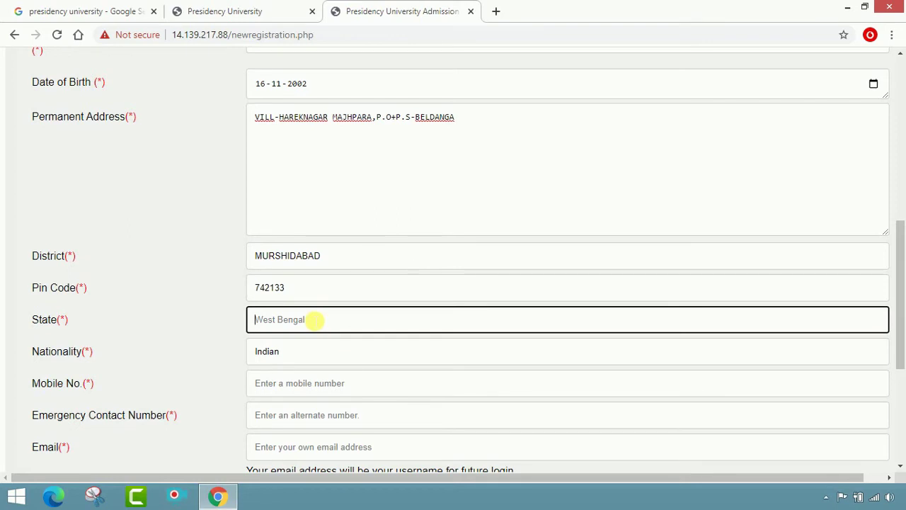
pyautogui.write('WEST BENGAL')
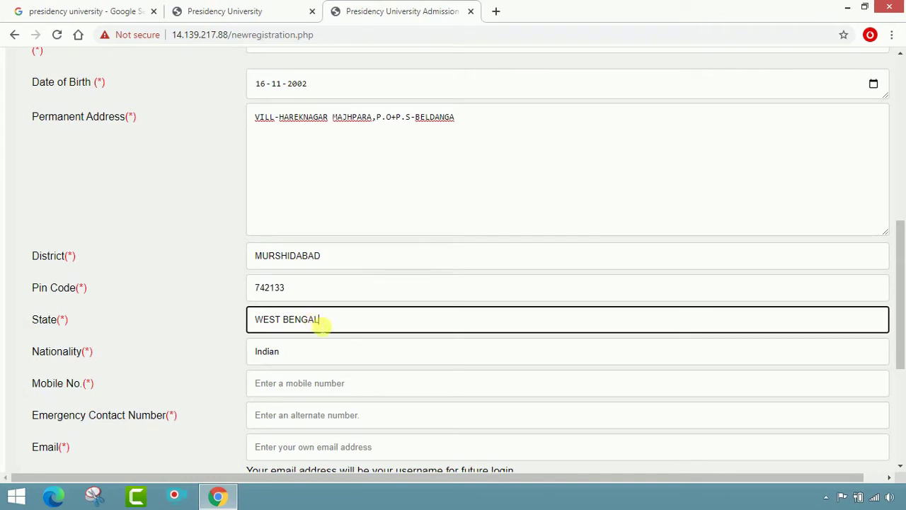
pyautogui.scroll(-1, 315, 308)
pyautogui.click(319, 294)
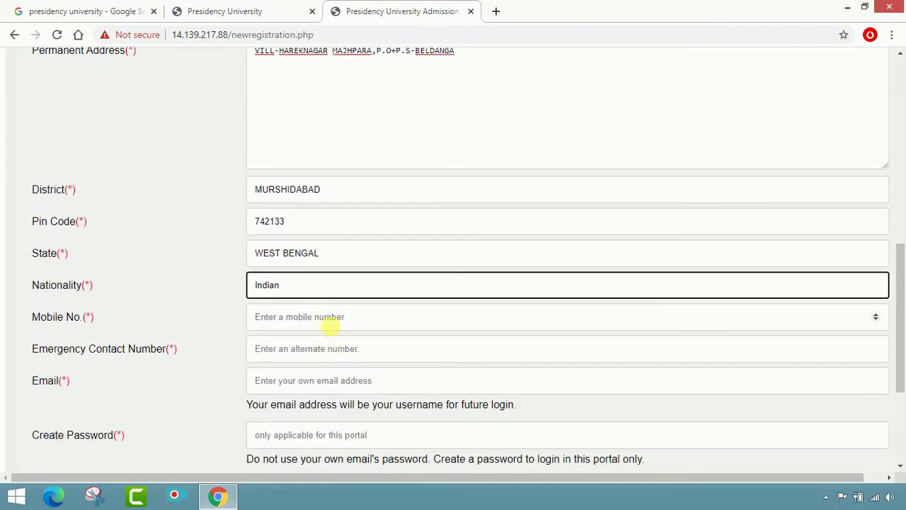
pyautogui.click(330, 324)
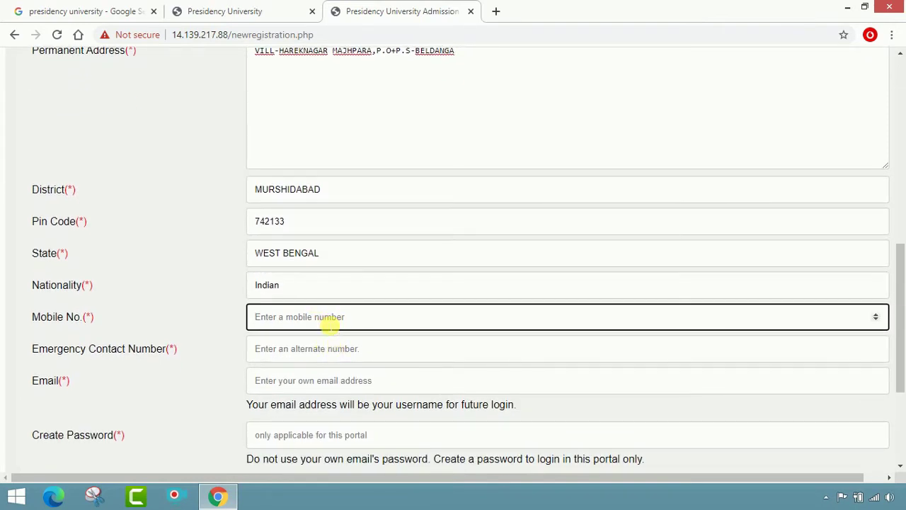
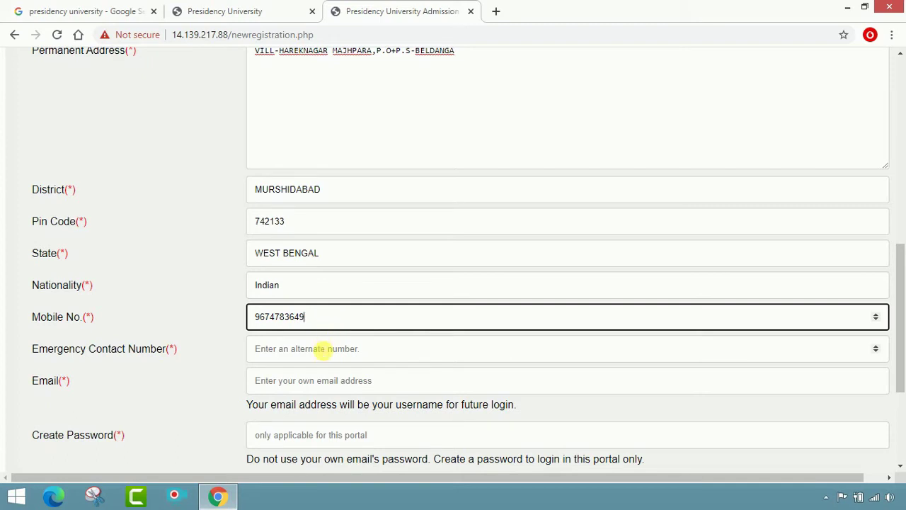
pyautogui.click(322, 349)
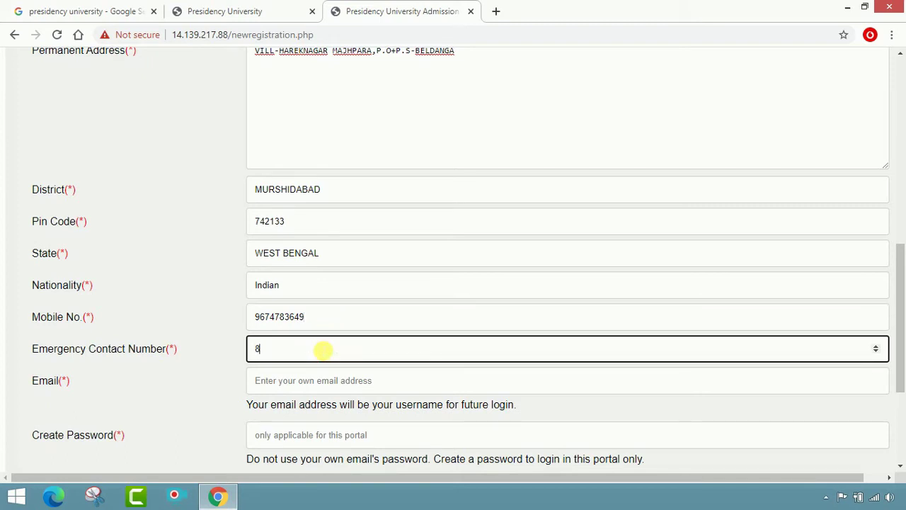
# Enter the applicant's e-mail address, then create and confirm the portal password.
pyautogui.scroll(-2, 322, 348)
pyautogui.click(328, 248)
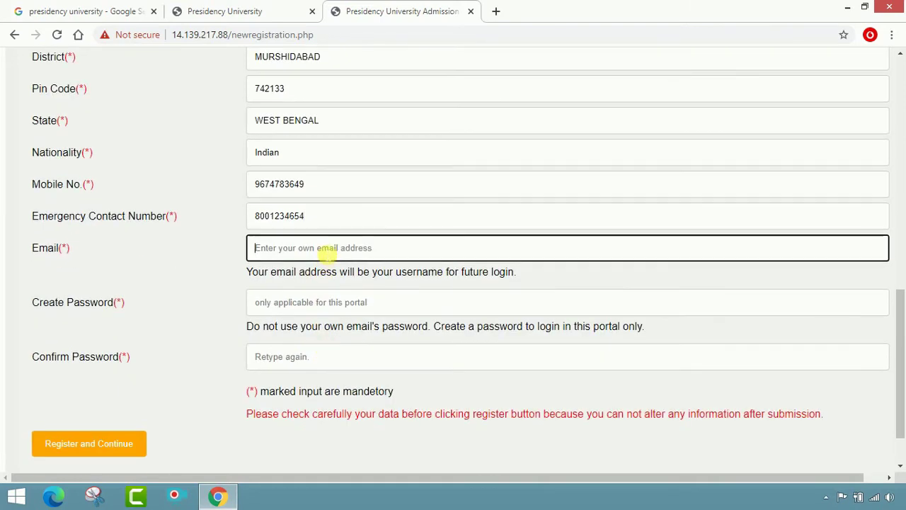
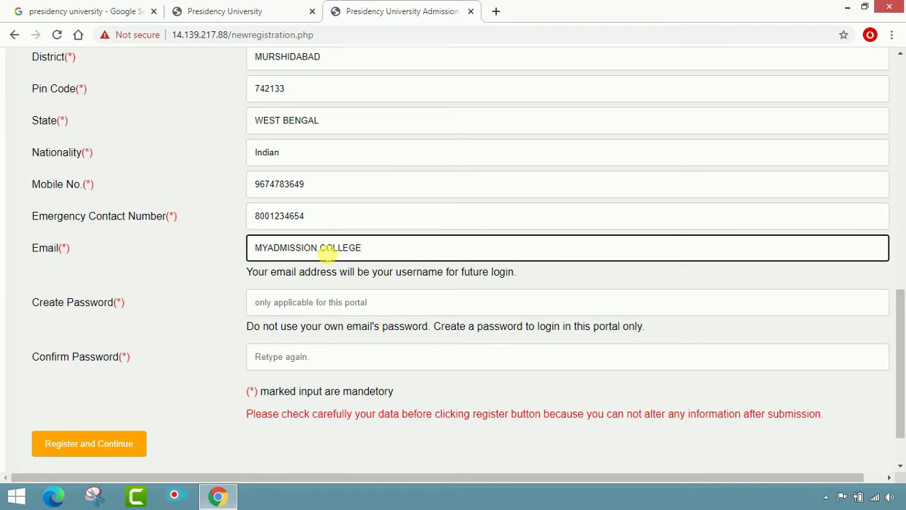
pyautogui.click(337, 302)
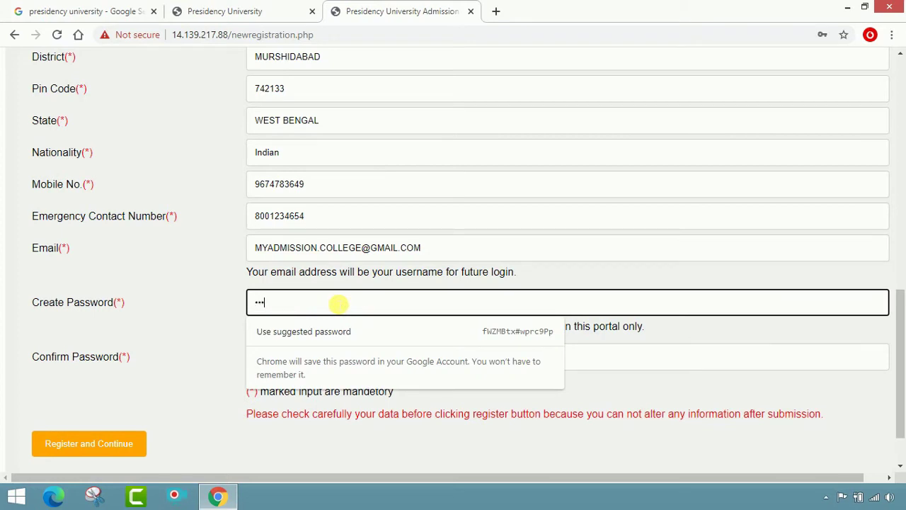
pyautogui.write('•••')
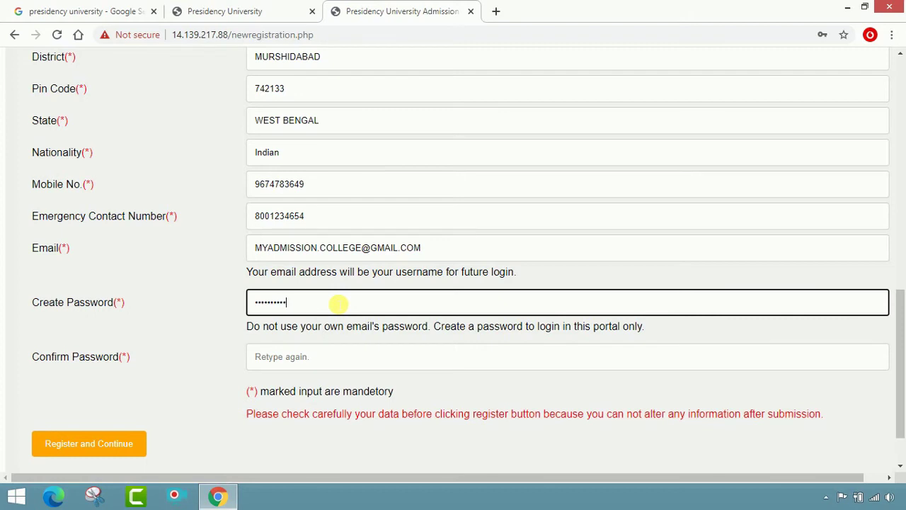
pyautogui.click(323, 363)
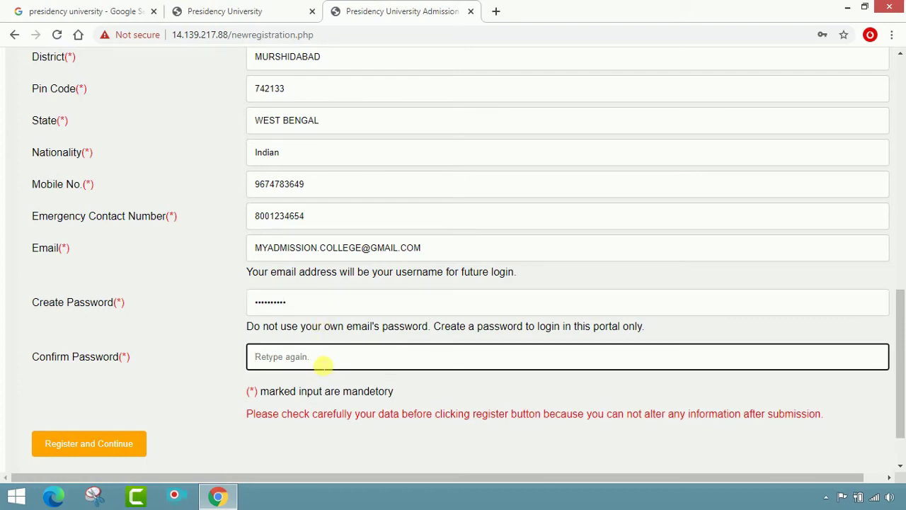
pyautogui.write('••••••••')
# Review the completed form and submit it with Register and Continue.
pyautogui.scroll(-1, 322, 364)
pyautogui.scroll(2, 411, 262)
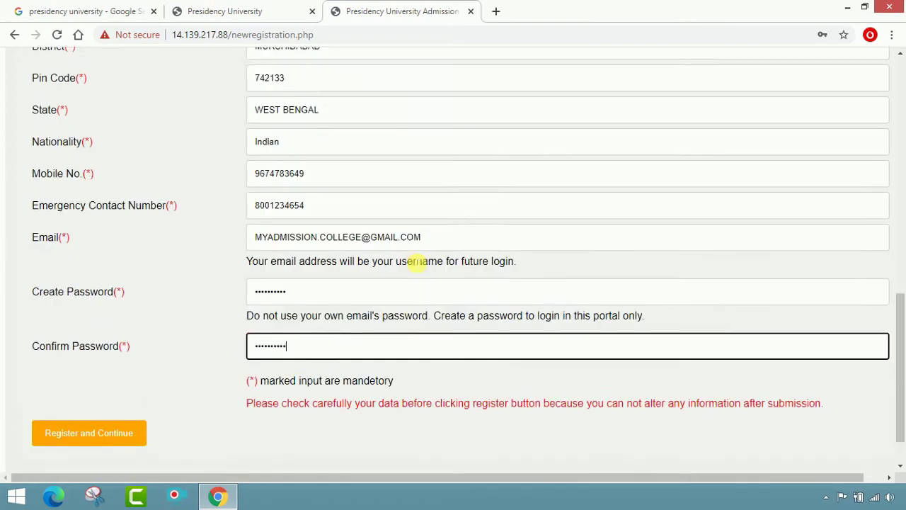
pyautogui.scroll(4, 417, 262)
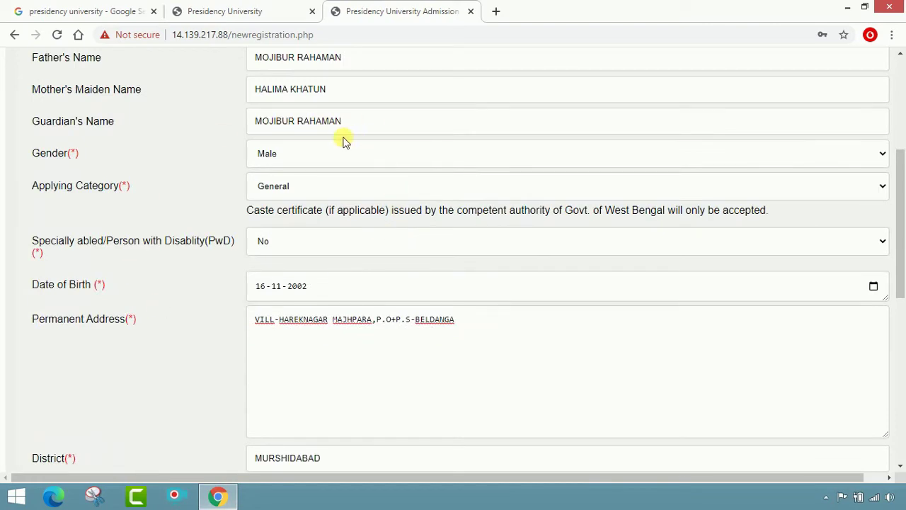
pyautogui.scroll(2, 345, 140)
pyautogui.scroll(-8, 344, 138)
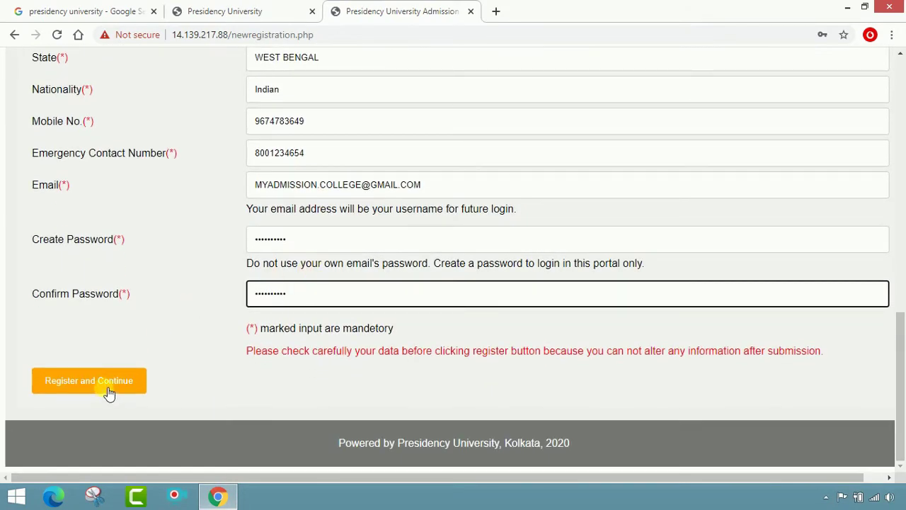
pyautogui.click(109, 394)
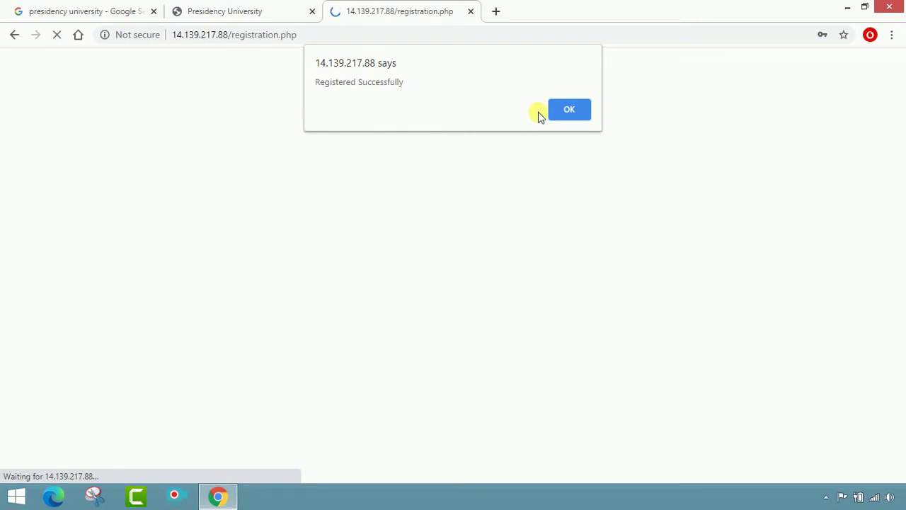
# Dismiss the Registered Successfully alert and choose Never for Chrome's password saving.
pyautogui.click(560, 115)
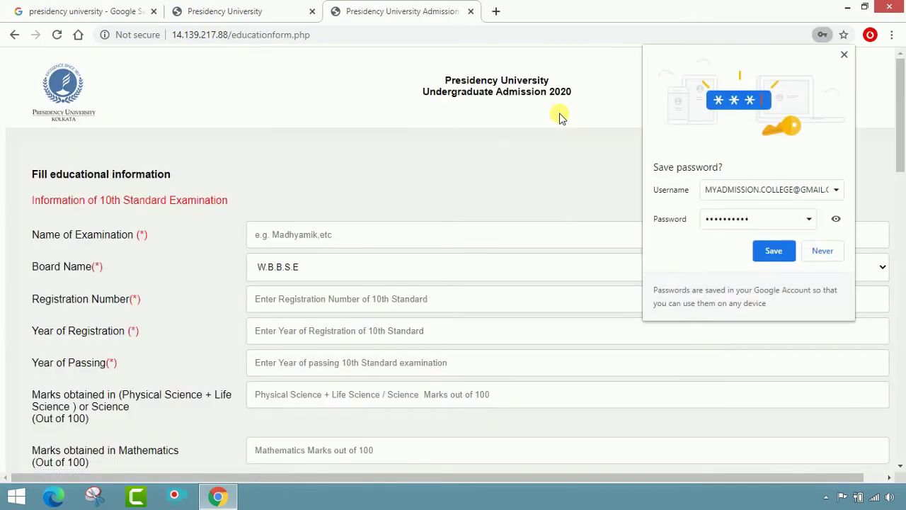
pyautogui.click(822, 252)
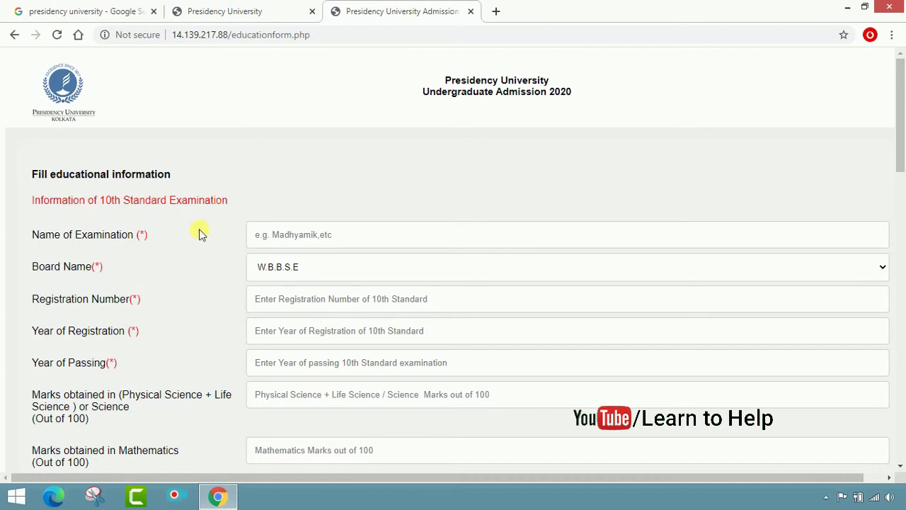
# Enter exam MADHYAMIK, board W.B.B.S.E, its registration number and registration year 2016.
pyautogui.click(280, 235)
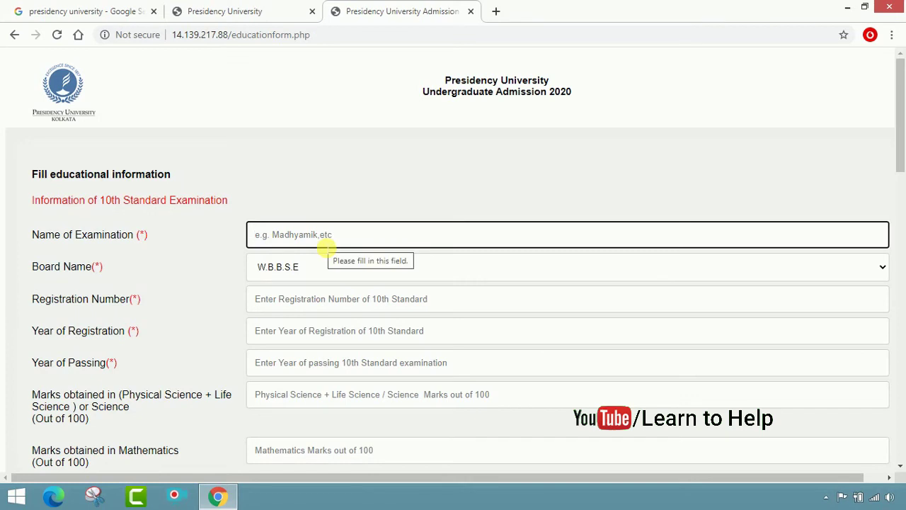
pyautogui.write('MA')
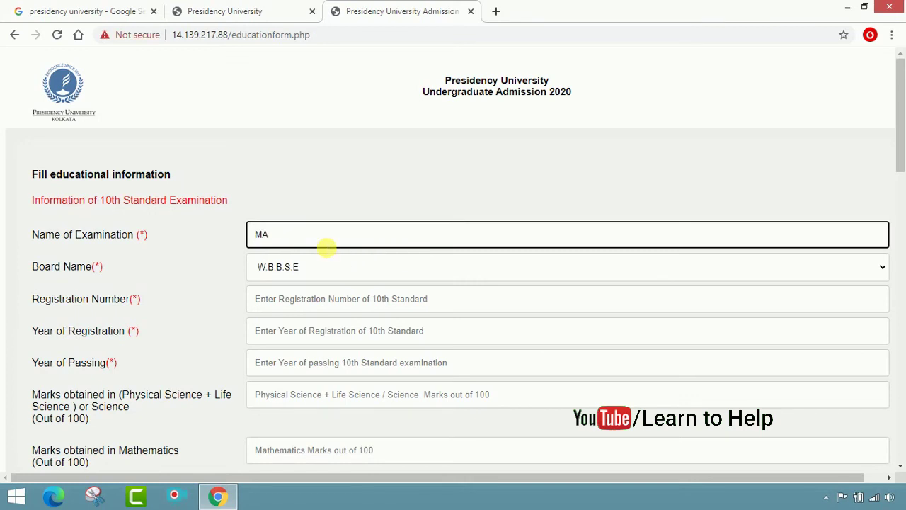
pyautogui.write('DHYAMI')
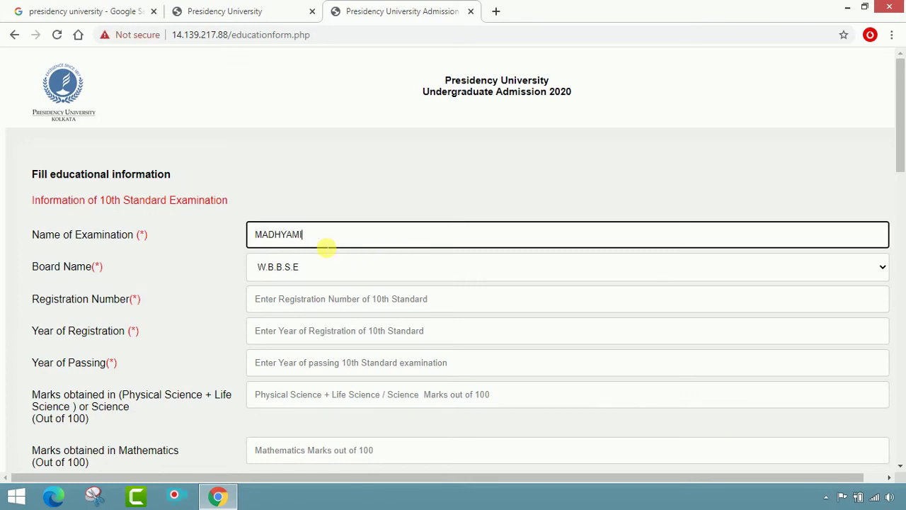
pyautogui.write('K')
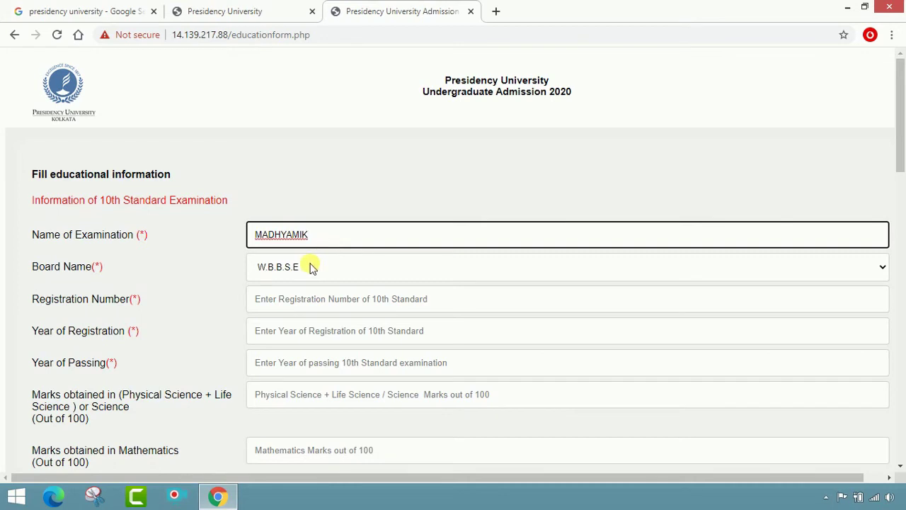
pyautogui.click(311, 268)
pyautogui.click(298, 288)
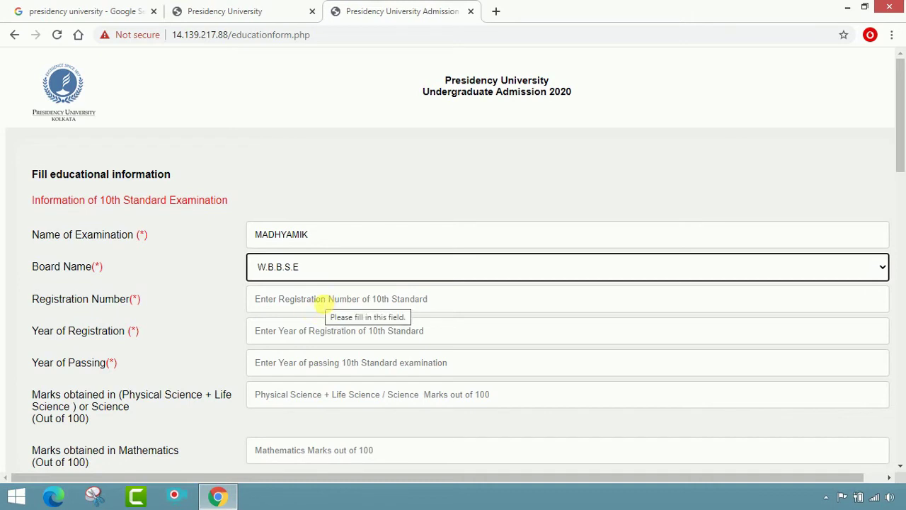
pyautogui.click(324, 301)
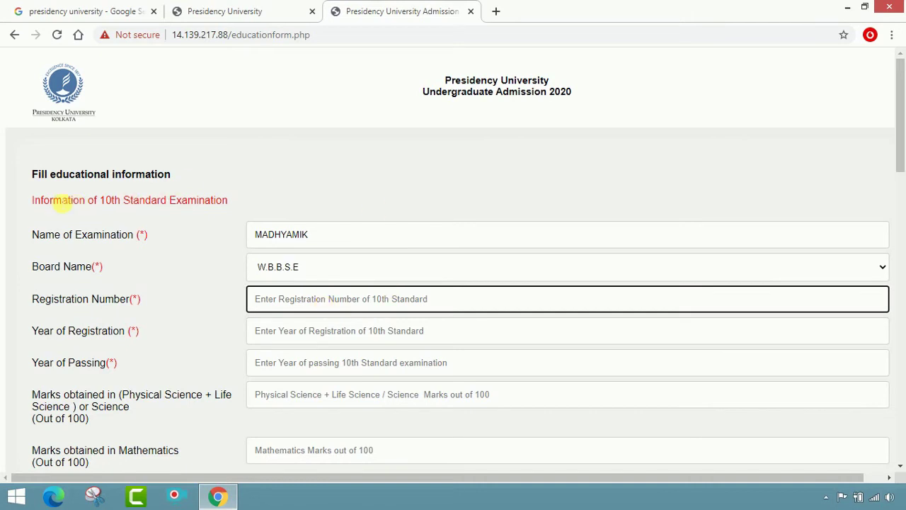
pyautogui.moveTo(29, 202); pyautogui.dragTo(259, 205)
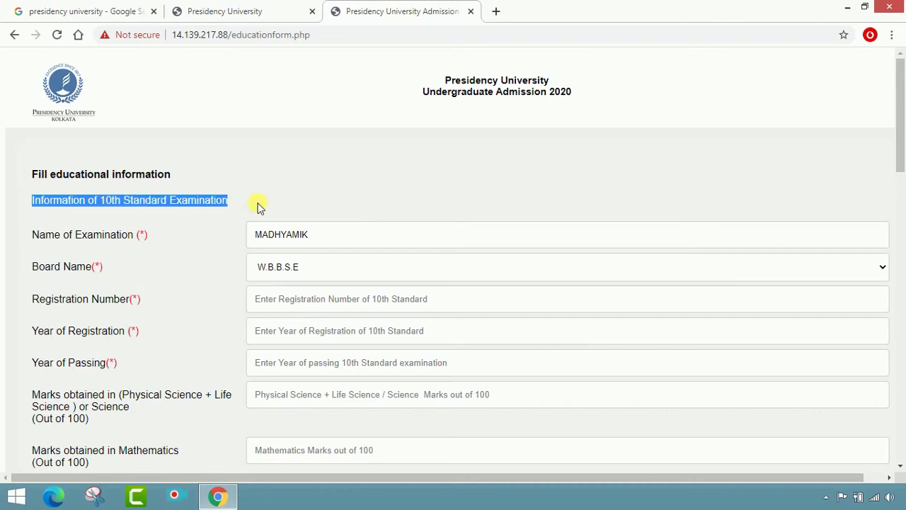
pyautogui.click(291, 300)
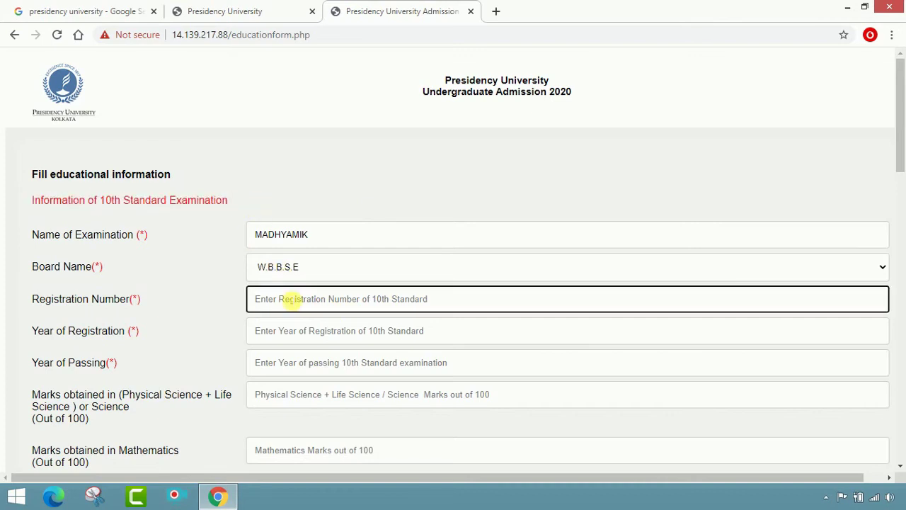
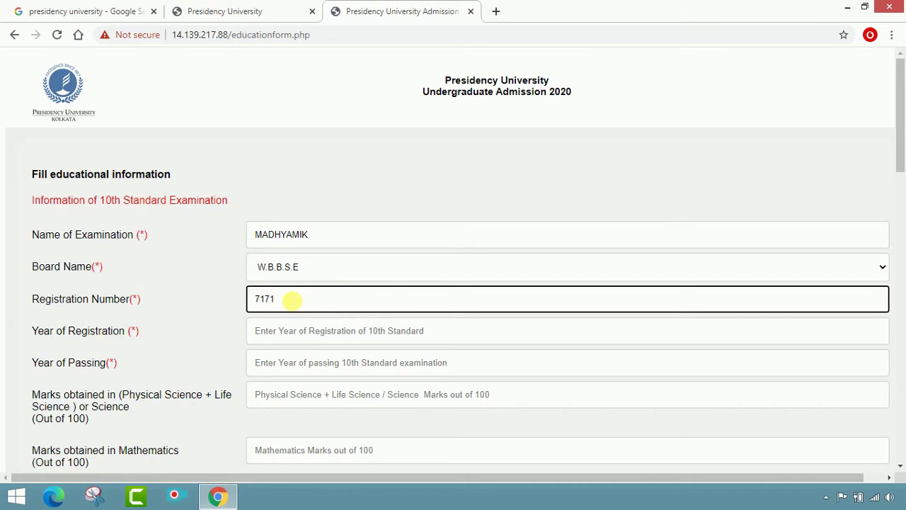
pyautogui.click(314, 342)
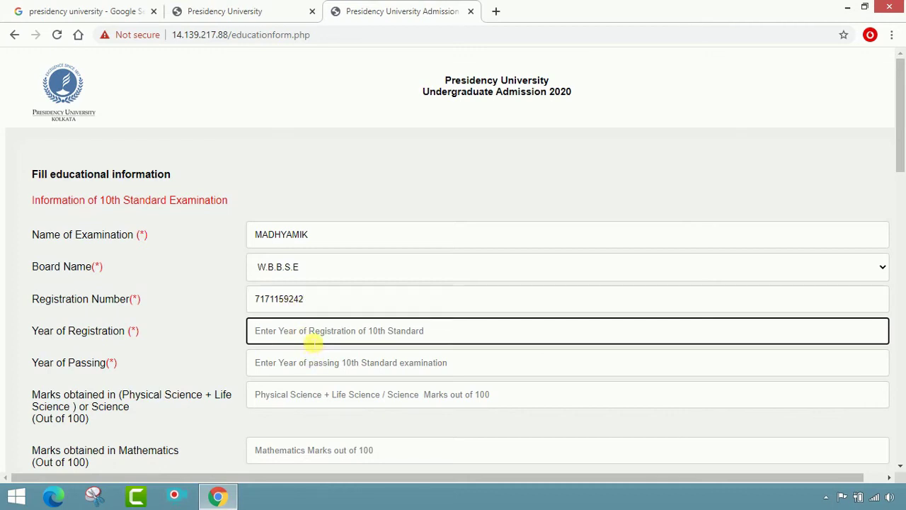
pyautogui.write('2016')
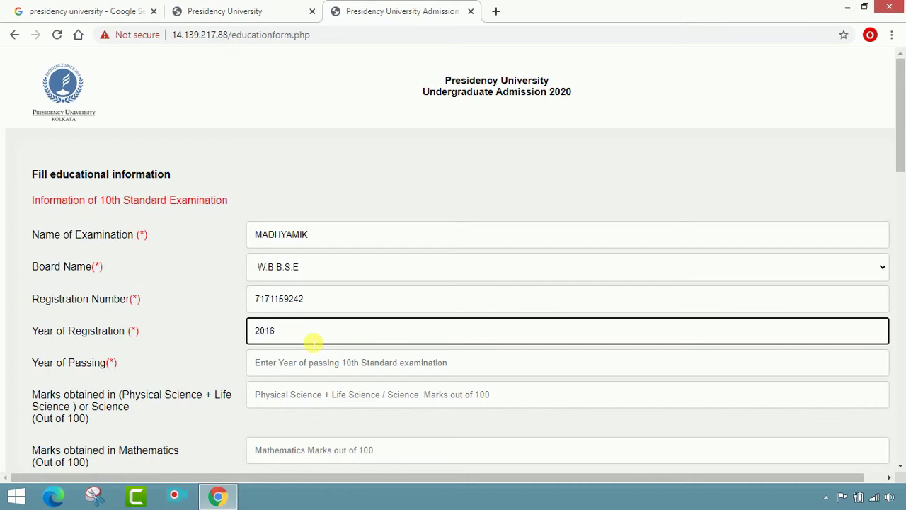
pyautogui.scroll(-1, 312, 345)
# Enter 2018 as the year of passing and 95 as the science marks.
pyautogui.click(315, 297)
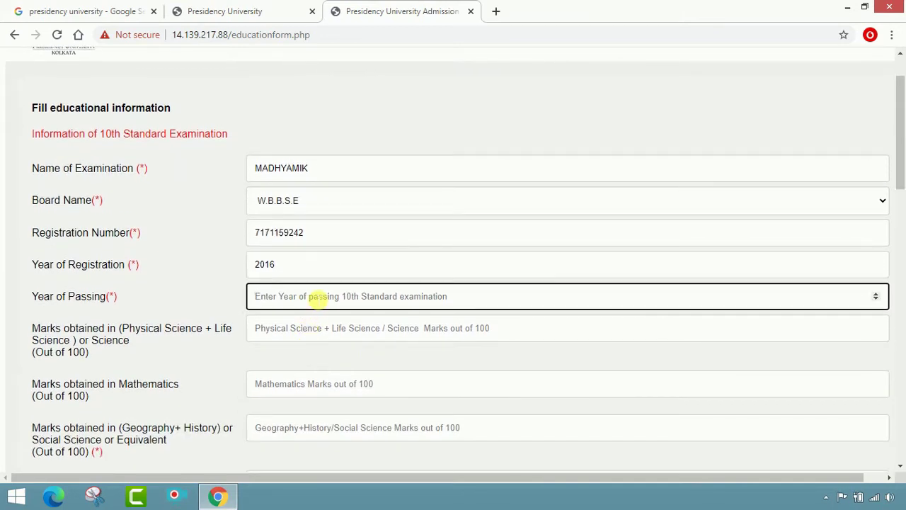
pyautogui.write('2018')
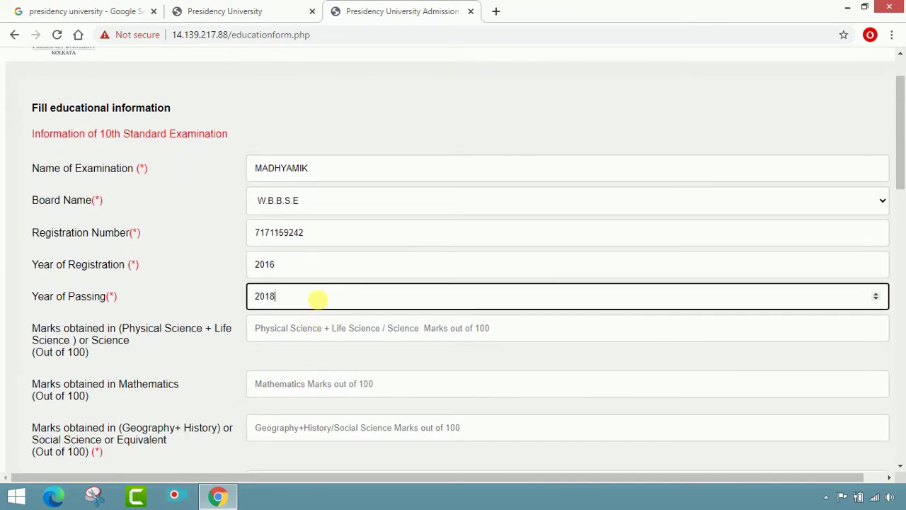
pyautogui.scroll(-2, 317, 300)
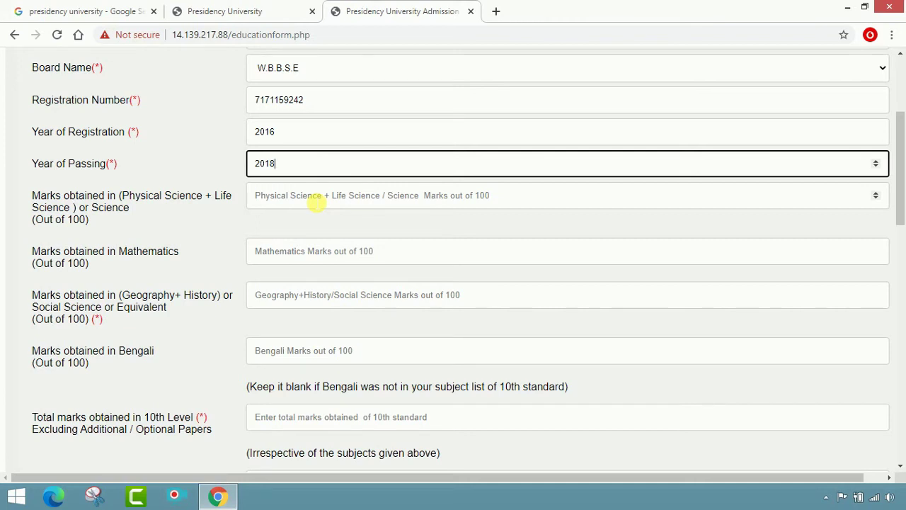
pyautogui.write('9')
pyautogui.click(317, 203)
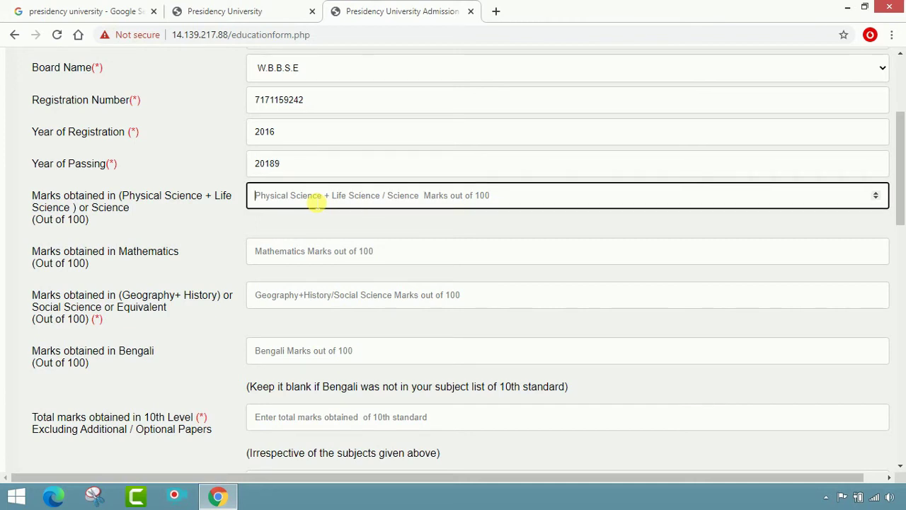
pyautogui.write('95')
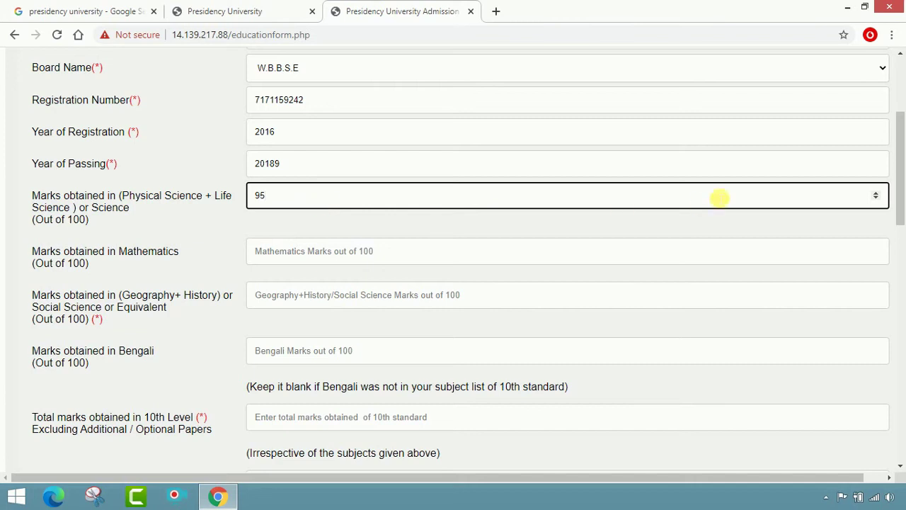
pyautogui.click(876, 199)
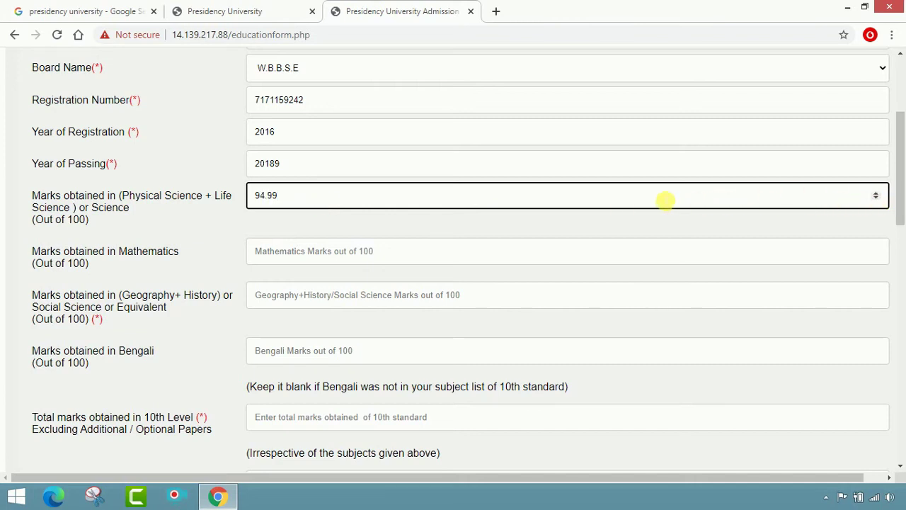
pyautogui.scroll(1, 662, 199)
# Enter mathematics 41, social science 89 (replacing 124) and Bengali 68.
pyautogui.click(519, 247)
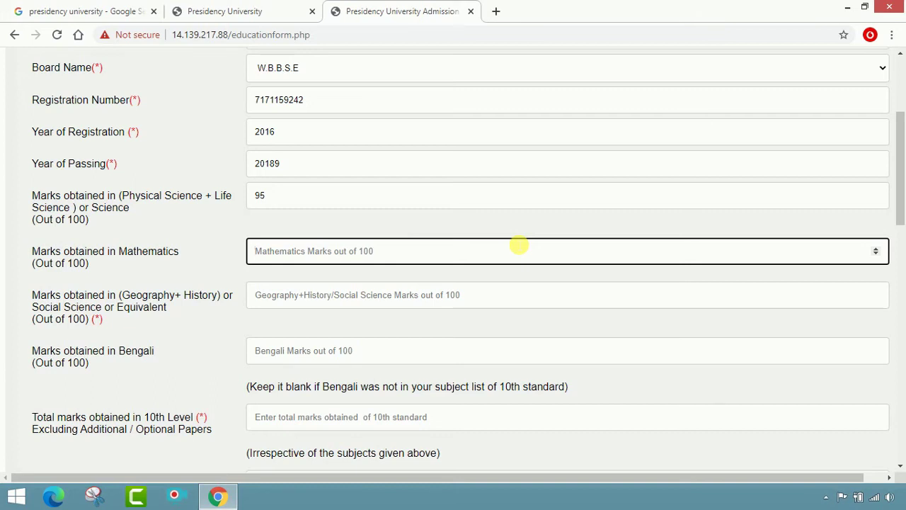
pyautogui.write('41')
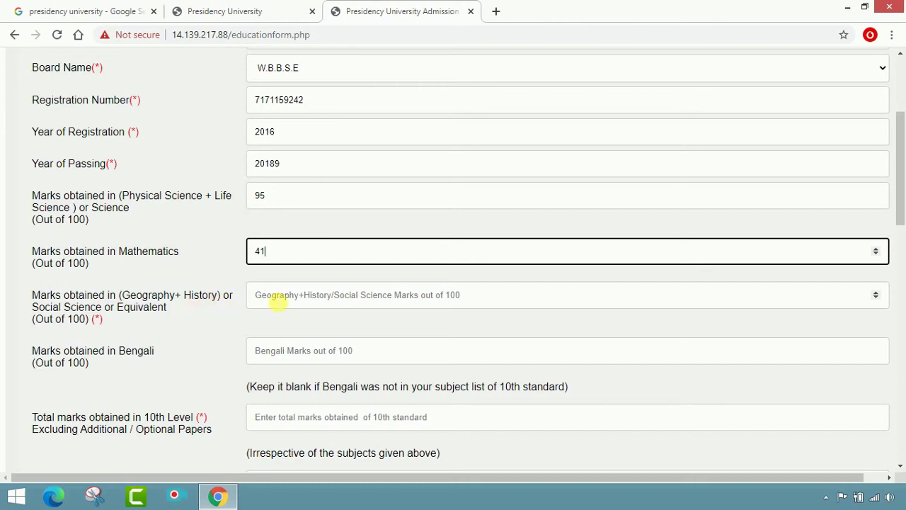
pyautogui.click(278, 301)
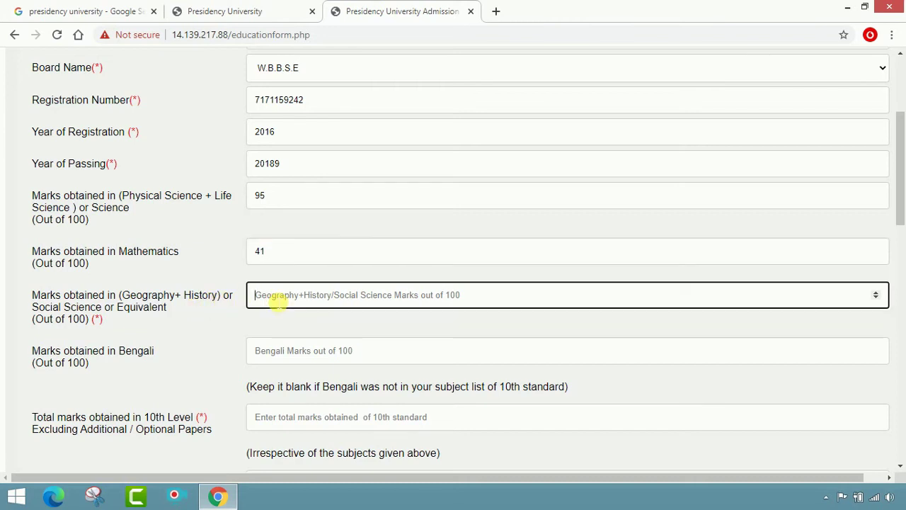
pyautogui.write('124')
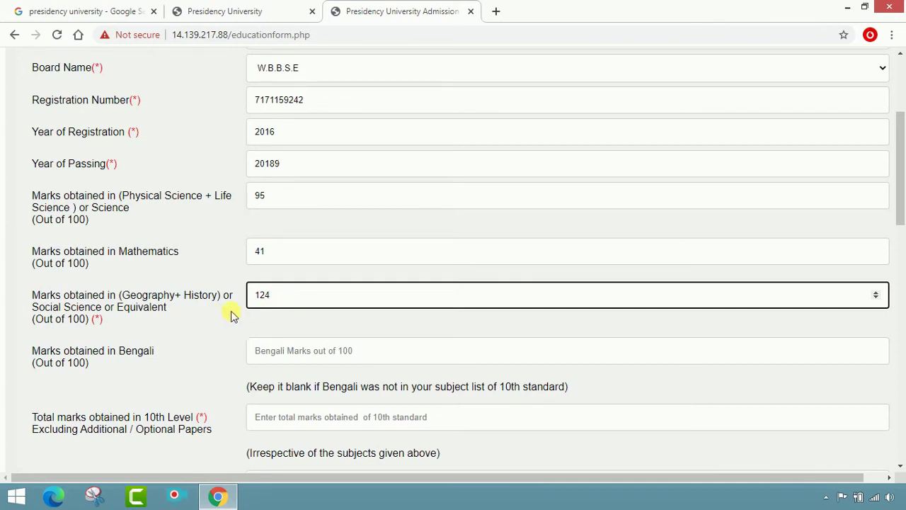
pyautogui.moveTo(302, 306); pyautogui.dragTo(248, 309)
pyautogui.write('89')
pyautogui.click(275, 360)
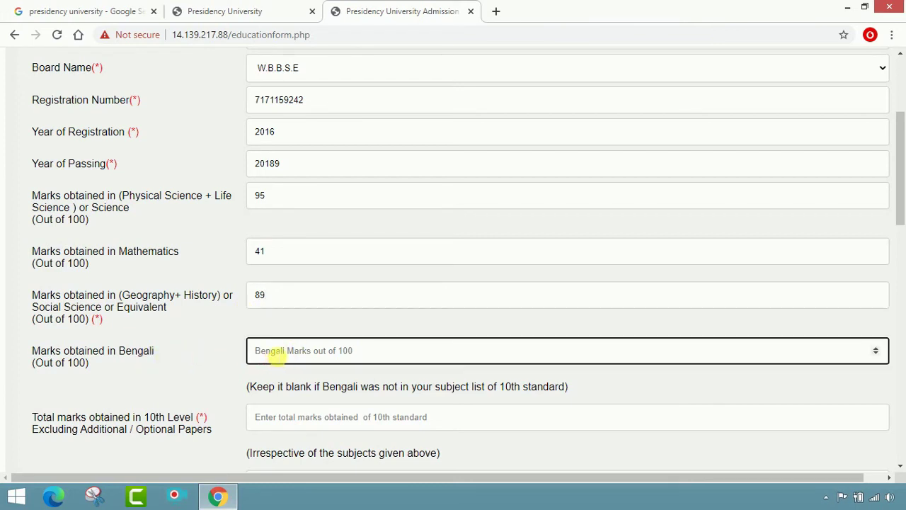
pyautogui.write('68')
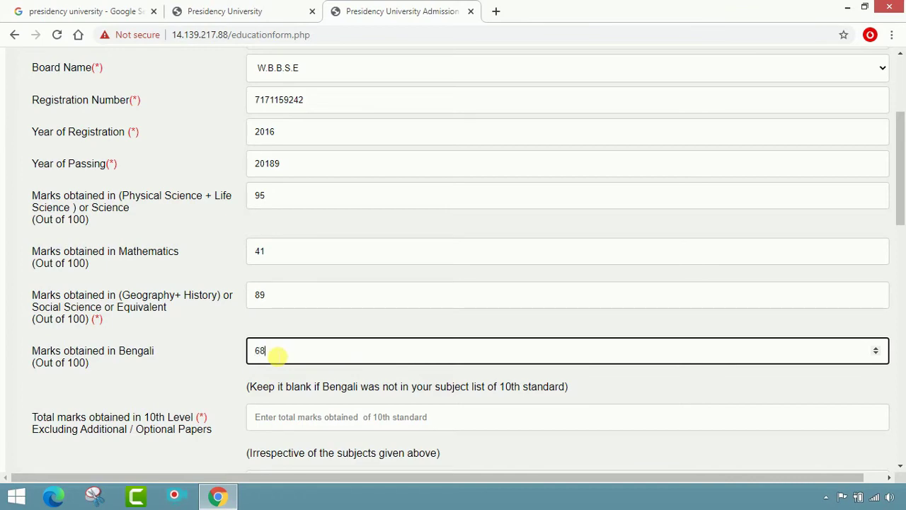
pyautogui.scroll(-3, 276, 356)
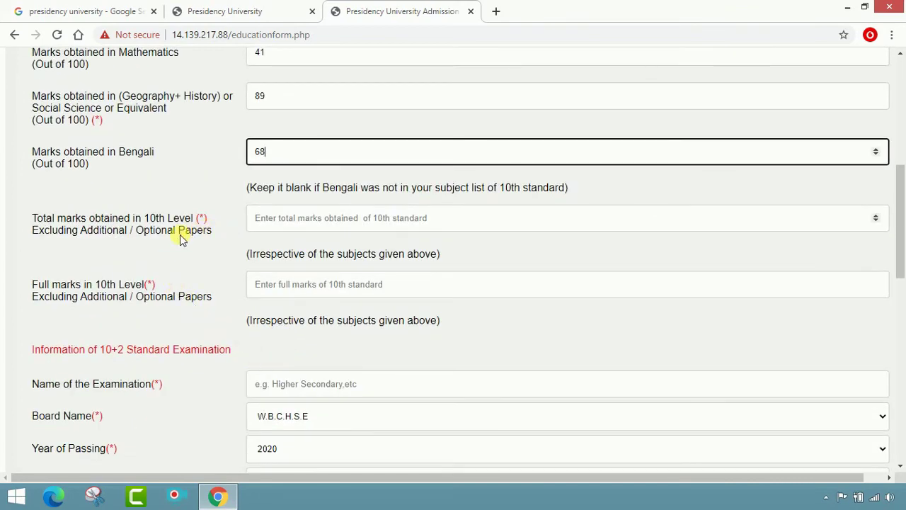
# Enter 396 as the 10th level total marks and move to the full marks field.
pyautogui.click(273, 225)
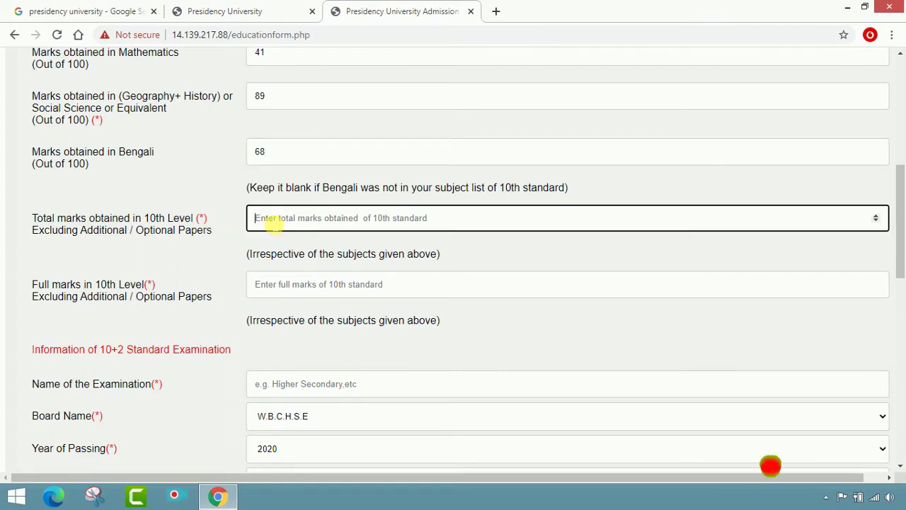
pyautogui.write('396')
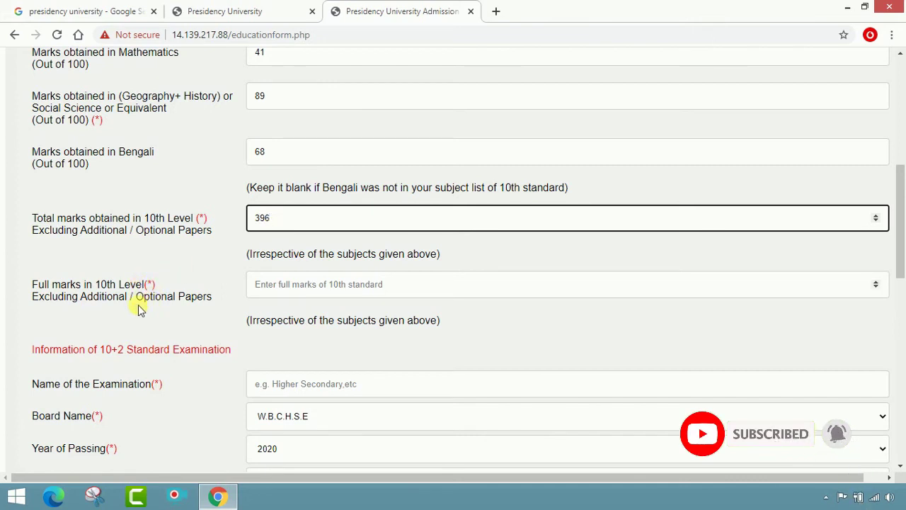
pyautogui.click(284, 292)
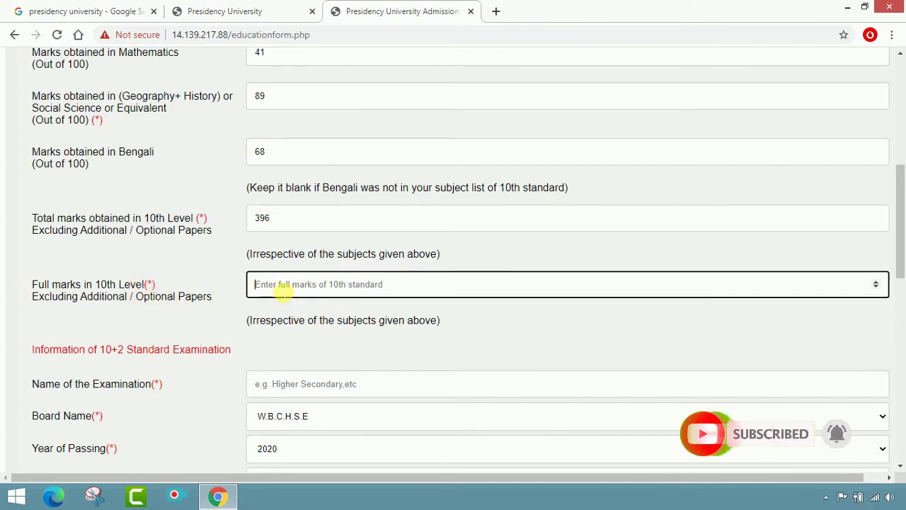
# Enter HIGHER SECONDARY as the 10+2 examination name.
pyautogui.write('700')
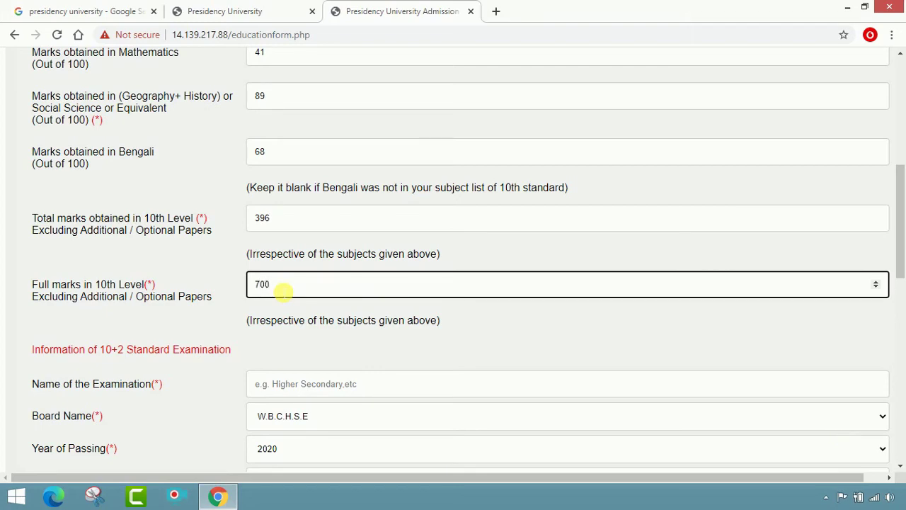
pyautogui.scroll(-2, 283, 290)
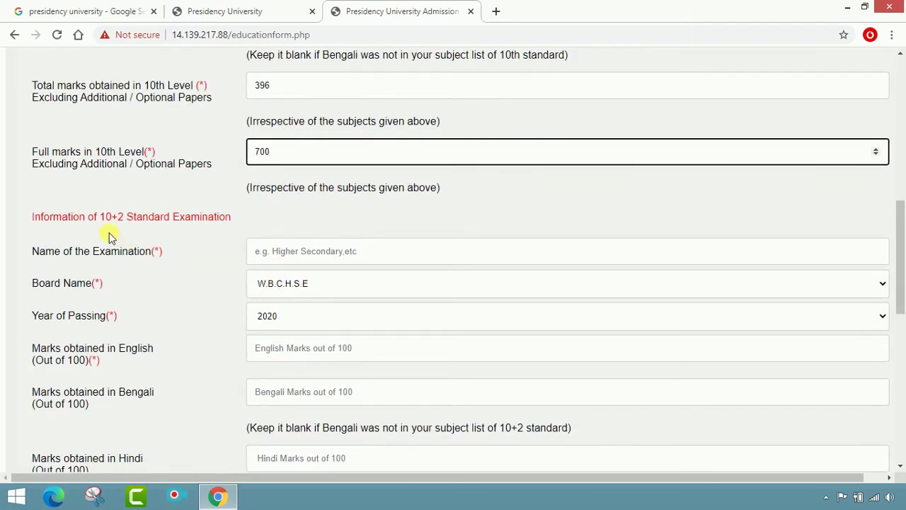
pyautogui.click(108, 234)
pyautogui.moveTo(28, 220); pyautogui.dragTo(236, 234)
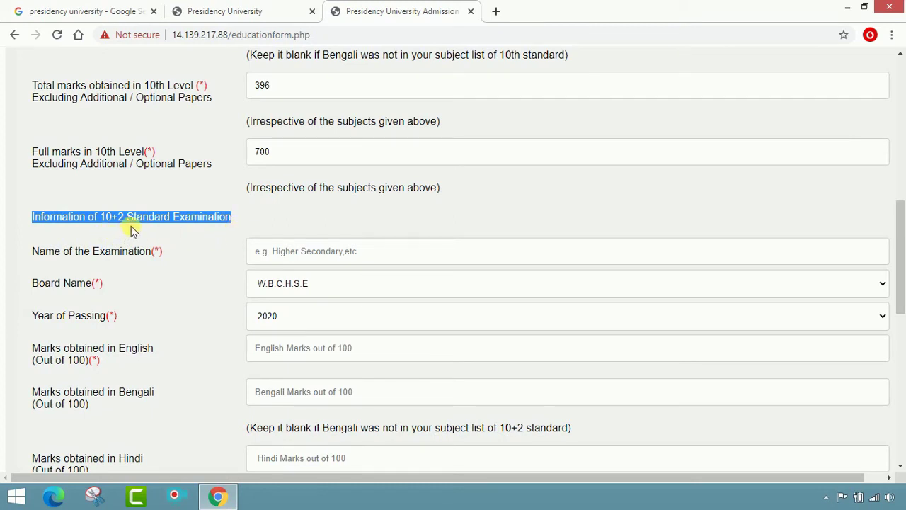
pyautogui.click(329, 255)
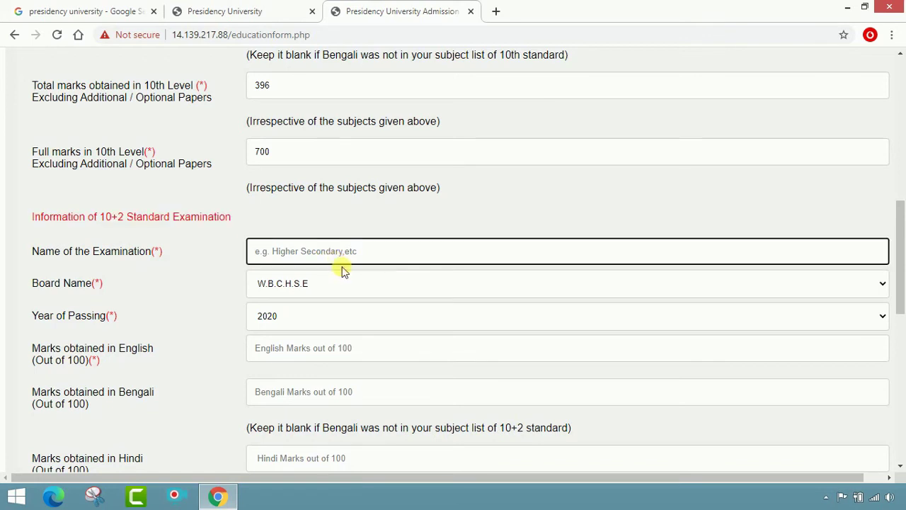
pyautogui.write('HIGH')
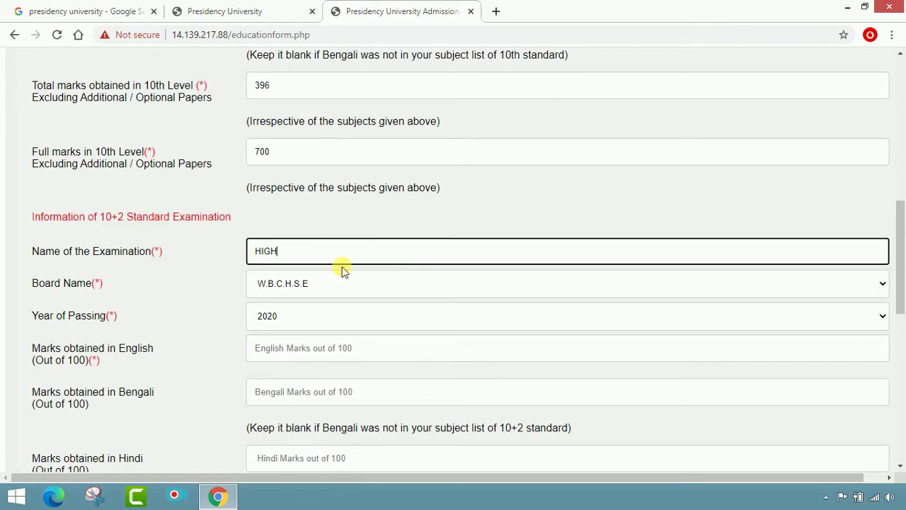
pyautogui.write('ER SECONDARY')
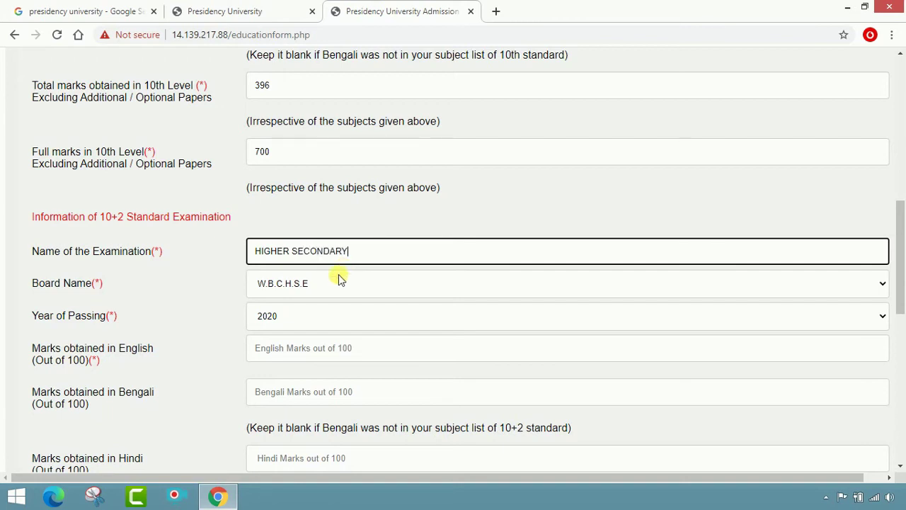
# Keep W.B.C.H.S.E as the 10+2 board and 2020 as the passing year.
pyautogui.click(336, 281)
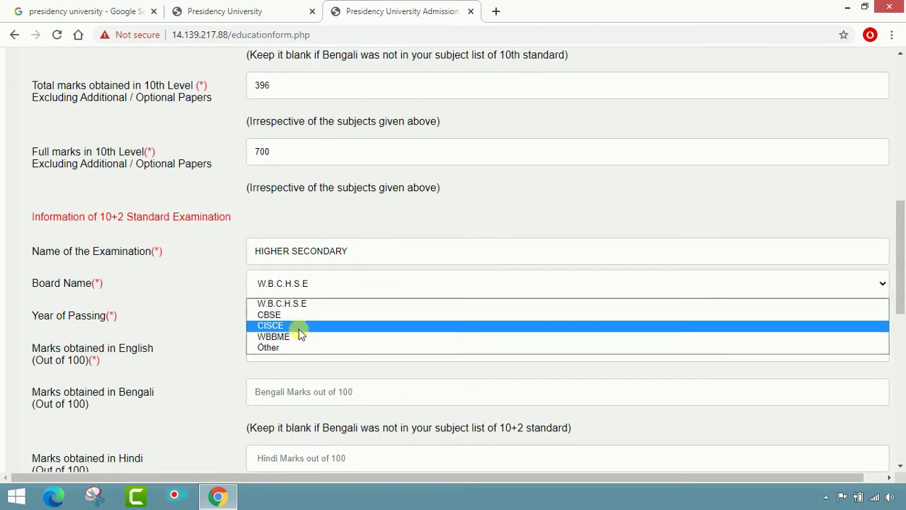
pyautogui.click(292, 306)
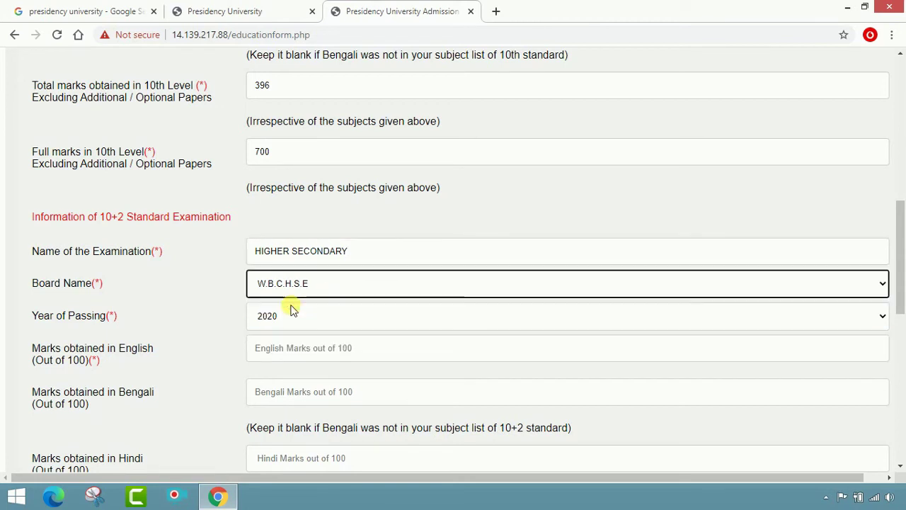
pyautogui.click(297, 319)
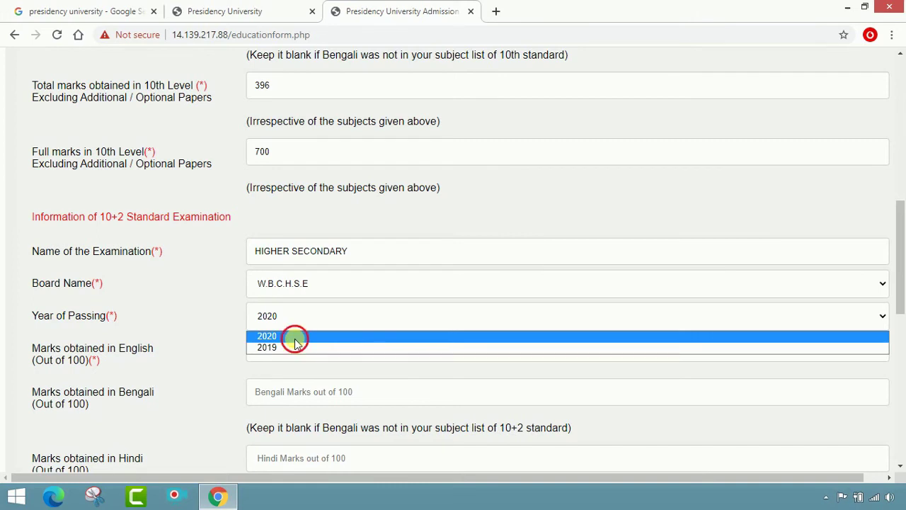
pyautogui.click(296, 337)
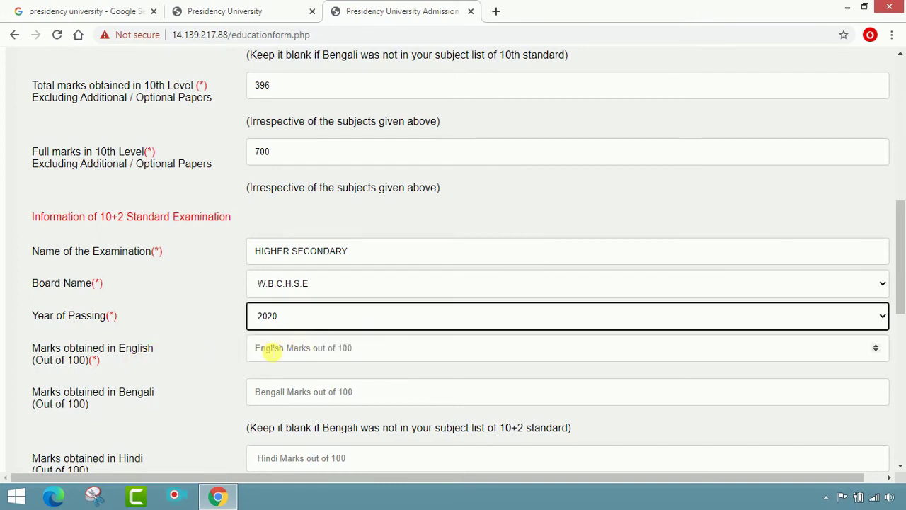
# Enter 10+2 marks of 76 for English and 71 for Bengali.
pyautogui.click(272, 352)
pyautogui.write('76')
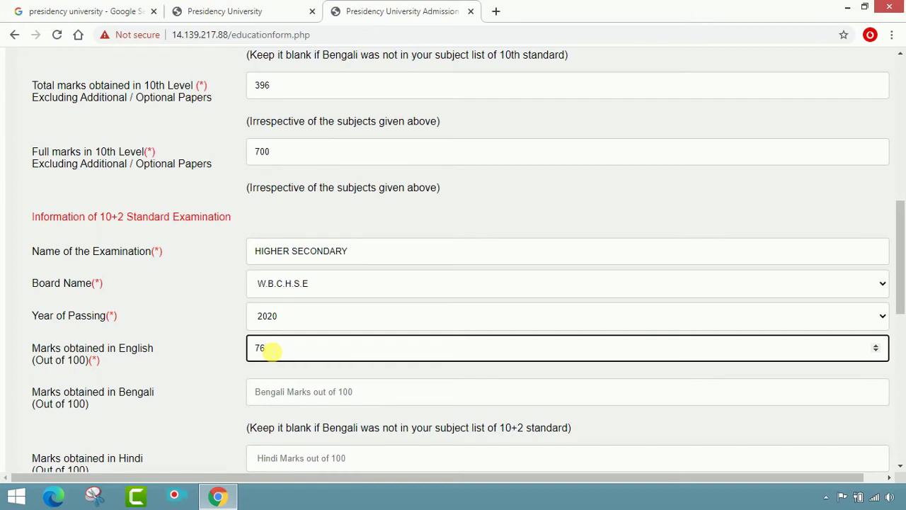
pyautogui.scroll(-2, 234, 351)
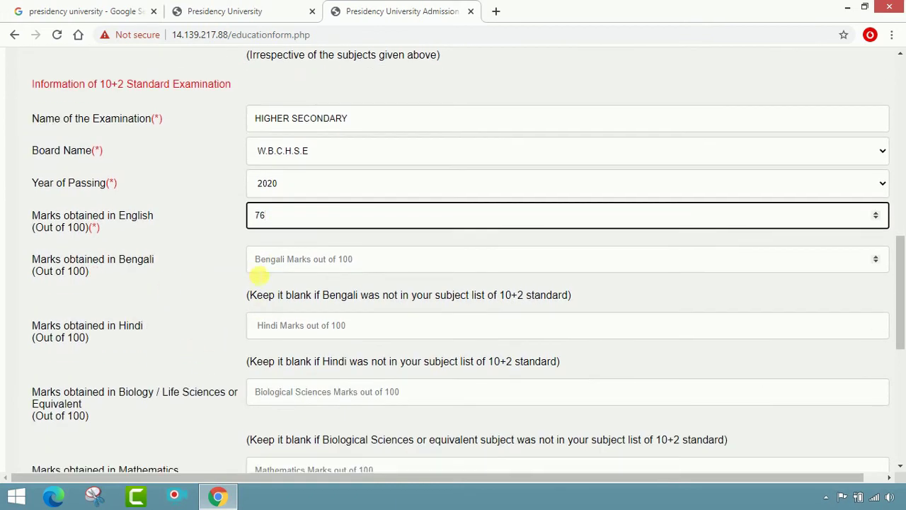
pyautogui.click(288, 264)
pyautogui.write('71')
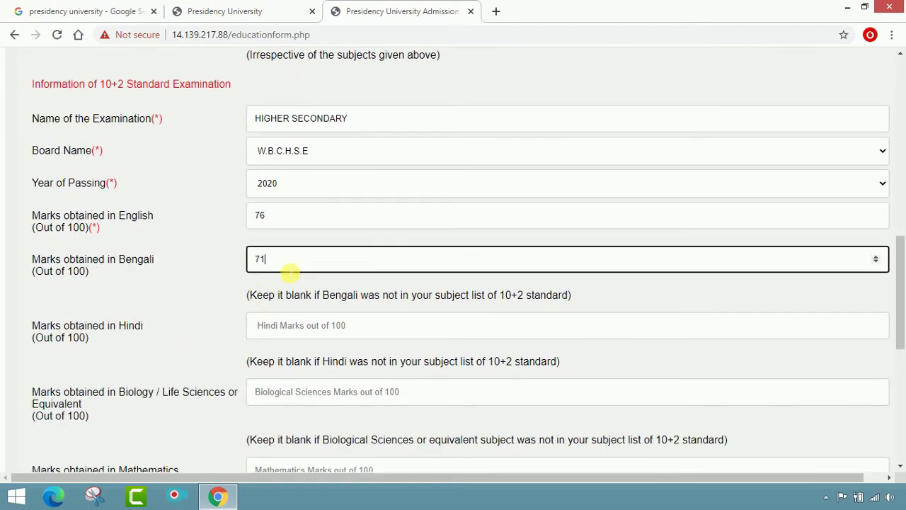
pyautogui.click(294, 334)
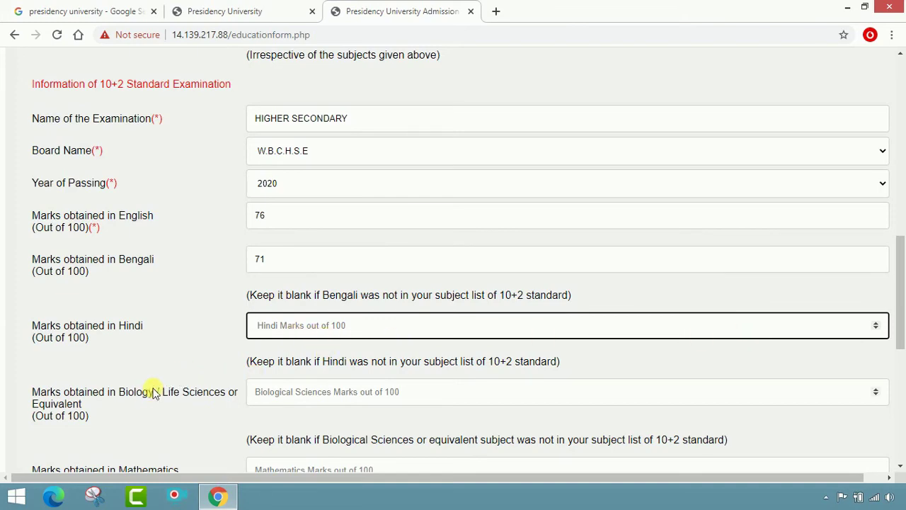
pyautogui.scroll(-1, 173, 369)
pyautogui.click(345, 325)
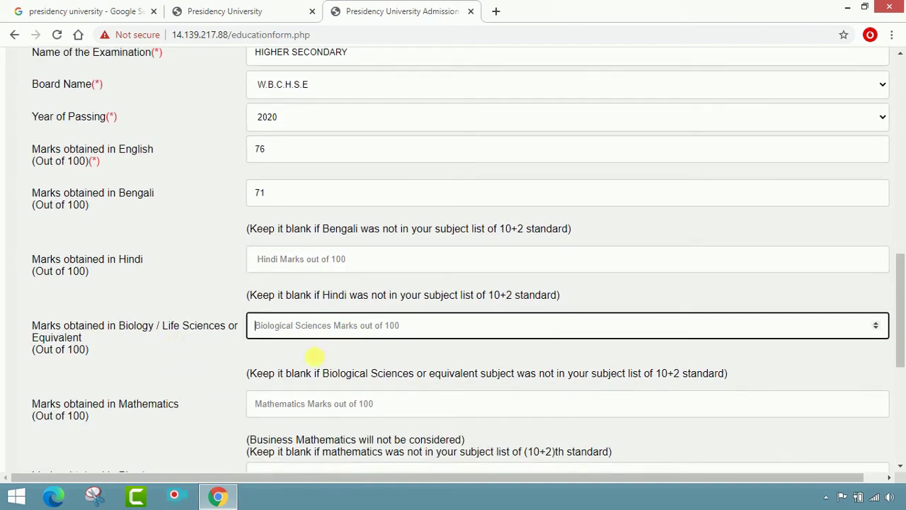
# Enter 321 in the 10+2 Total marks out of 400 field.
pyautogui.scroll(-2, 297, 361)
pyautogui.scroll(-2, 223, 364)
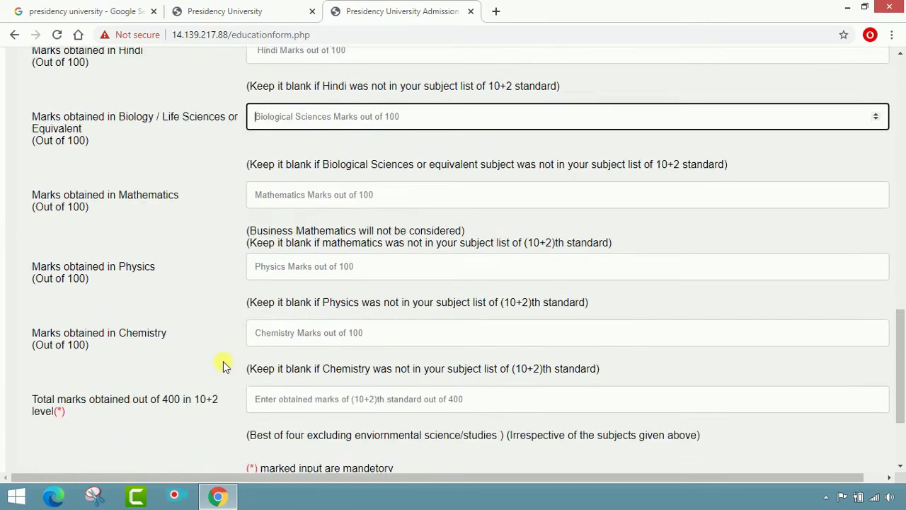
pyautogui.scroll(-1, 274, 328)
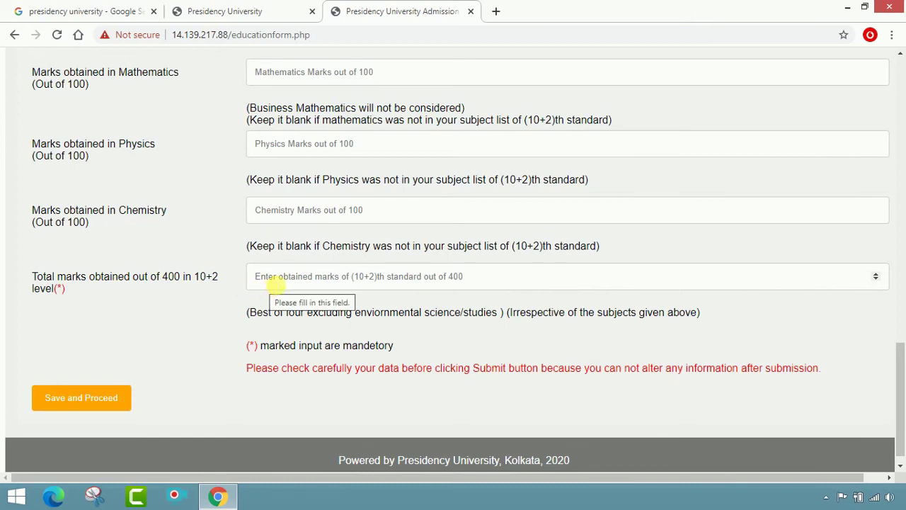
pyautogui.scroll(4, 275, 283)
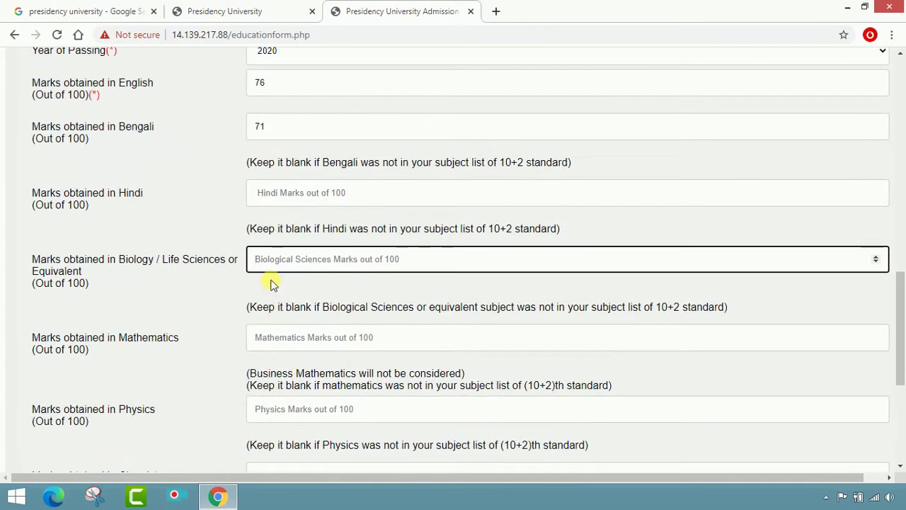
pyautogui.scroll(-4, 275, 283)
pyautogui.scroll(2, 294, 262)
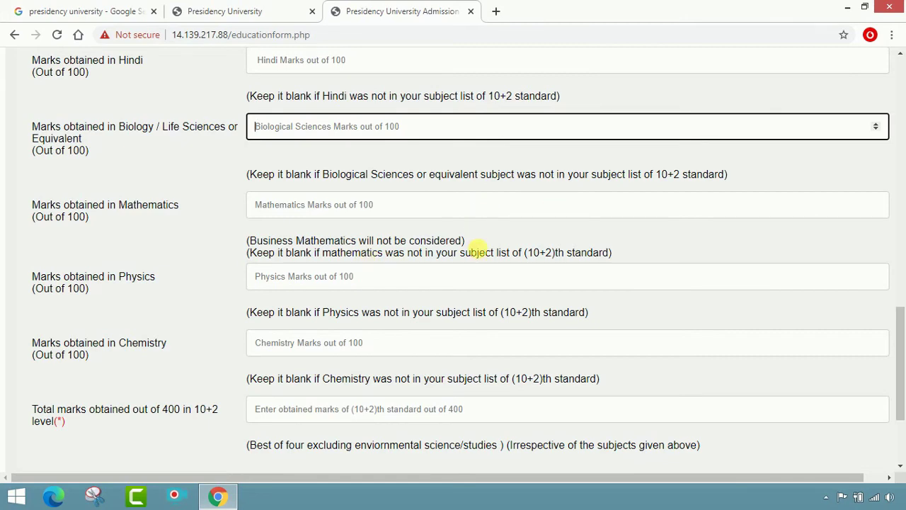
pyautogui.scroll(-1, 479, 248)
pyautogui.scroll(-1, 390, 290)
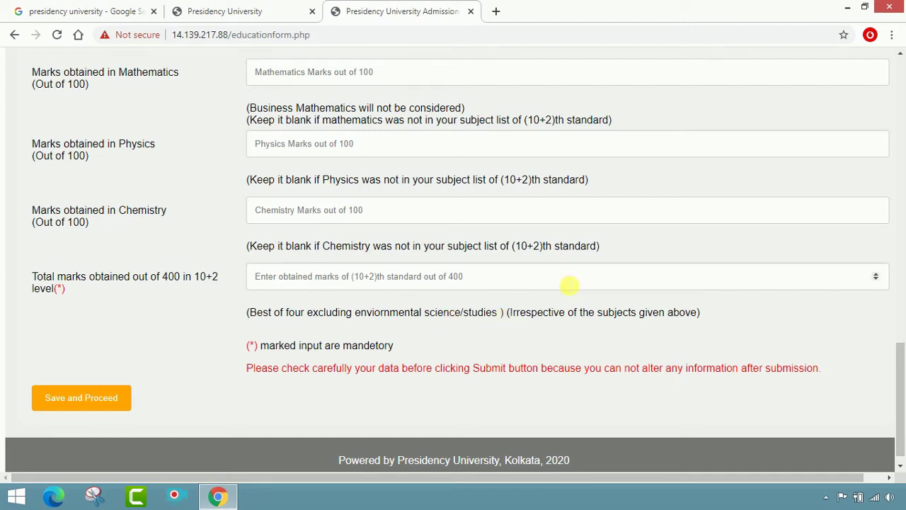
pyautogui.click(568, 286)
pyautogui.write('321')
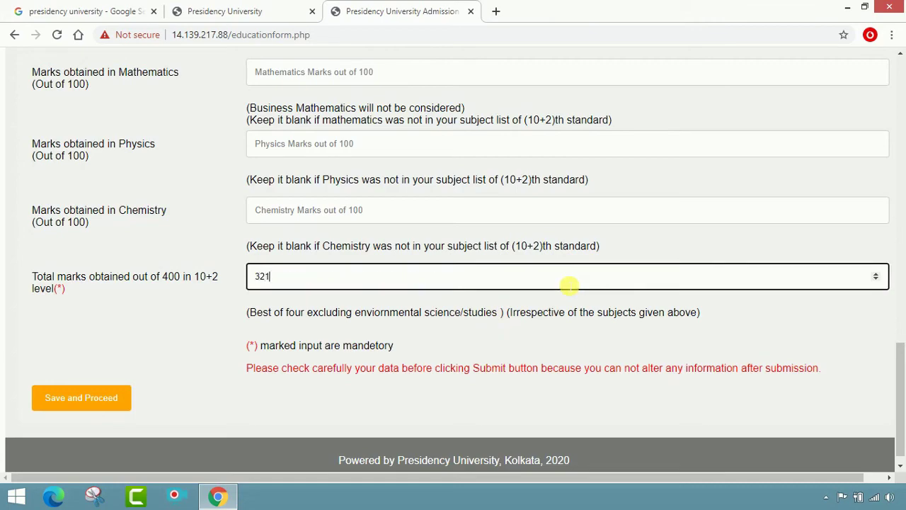
# Scroll through the education form to review the entered marks.
pyautogui.scroll(10, 542, 318)
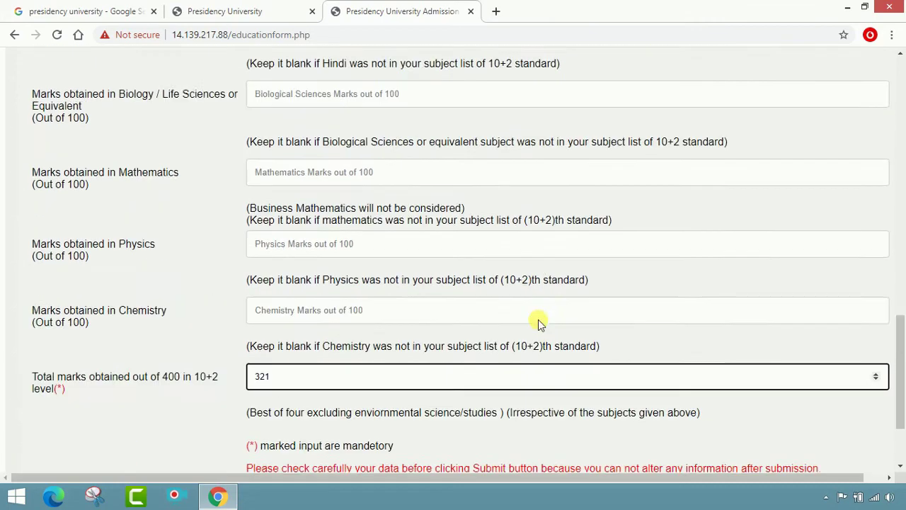
pyautogui.scroll(5, 536, 319)
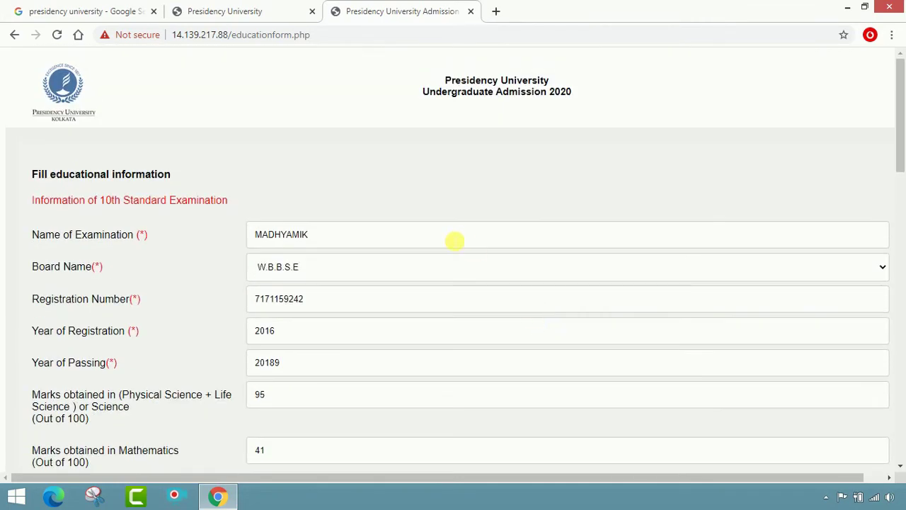
pyautogui.scroll(-3, 382, 320)
pyautogui.scroll(-10, 382, 320)
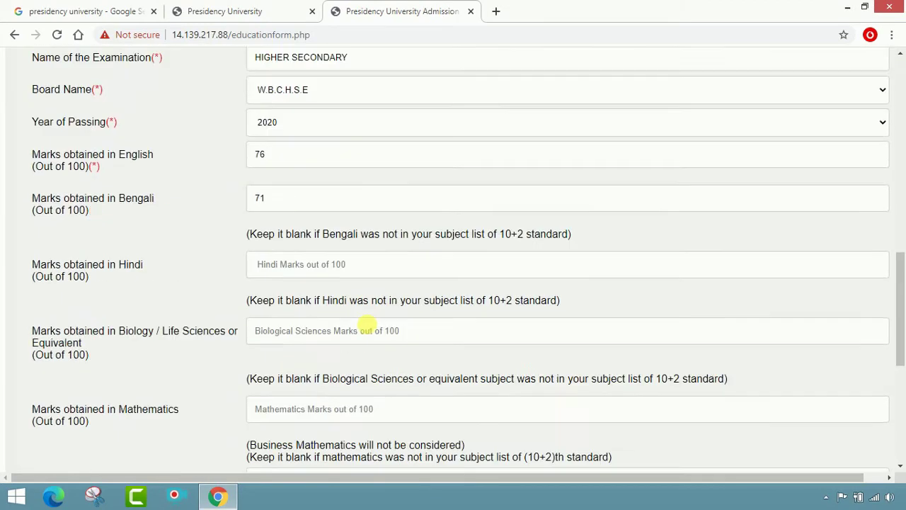
pyautogui.scroll(-3, 350, 344)
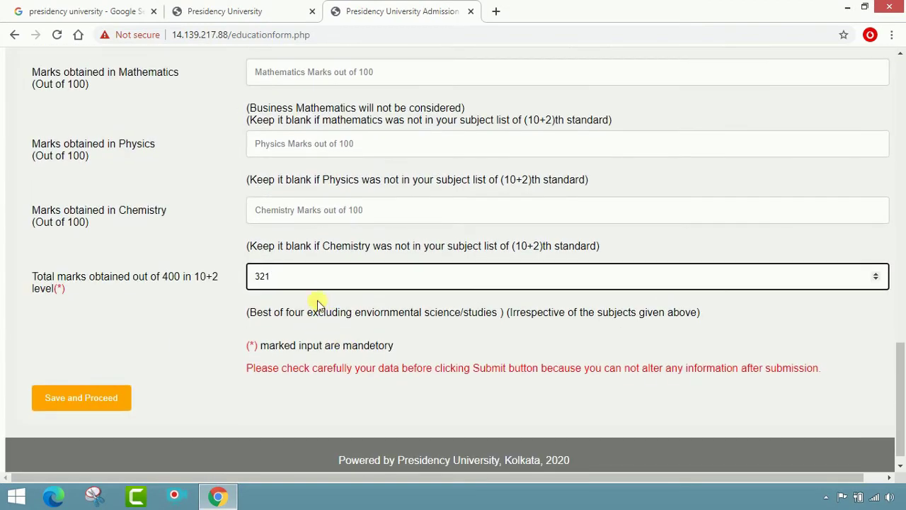
# Save the education details, acknowledge the 'updated Successfully' alert, and review the summary.
pyautogui.click(73, 402)
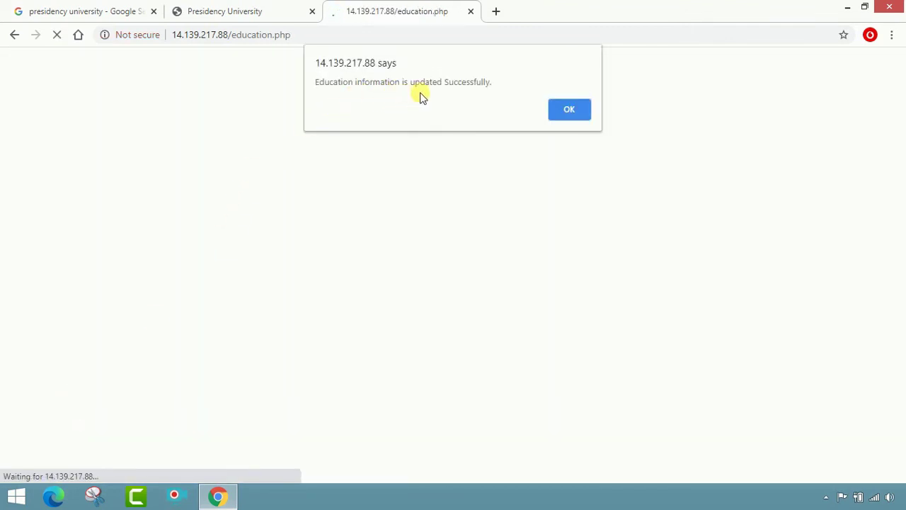
pyautogui.click(556, 115)
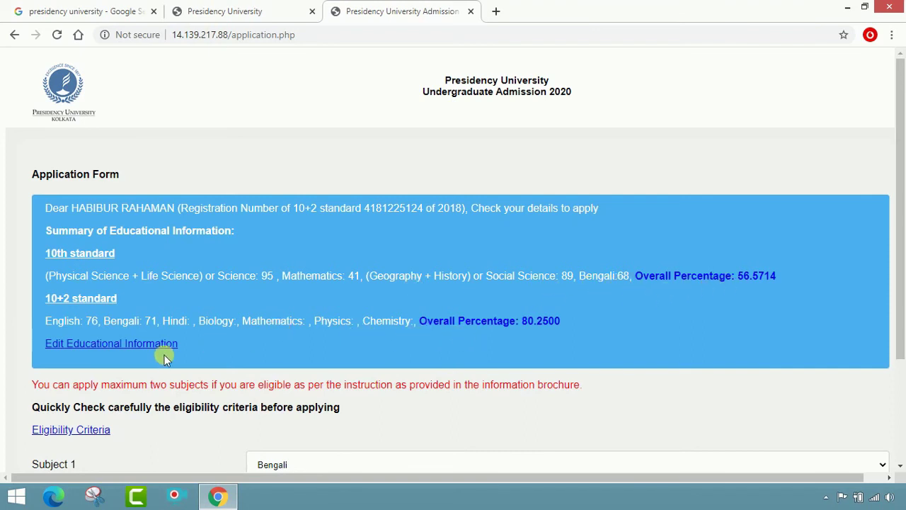
pyautogui.scroll(-1, 165, 360)
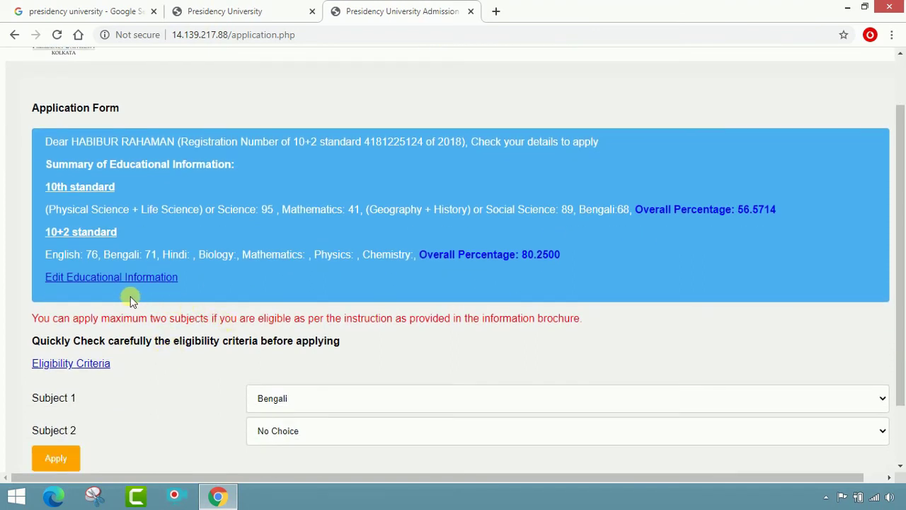
pyautogui.scroll(-1, 131, 299)
pyautogui.scroll(-1, 132, 299)
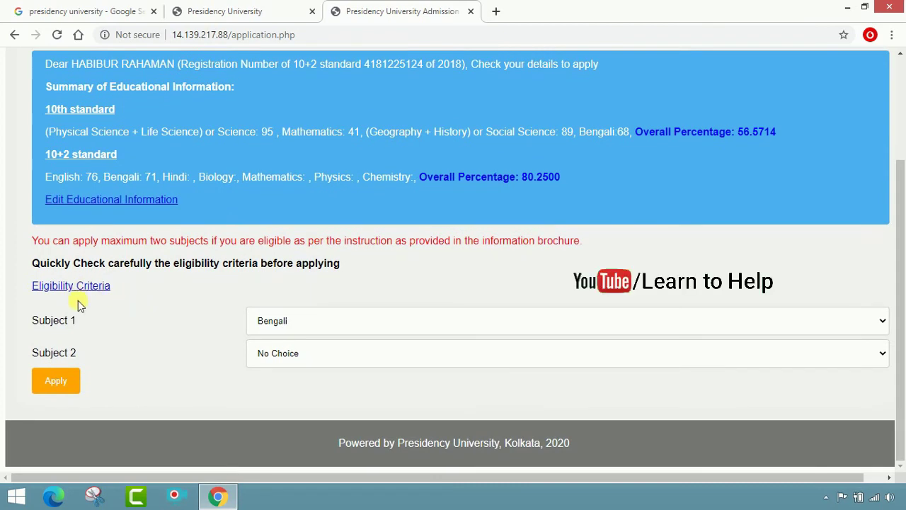
# Set Subject 1 to English and Subject 2 to Bengali.
pyautogui.click(404, 324)
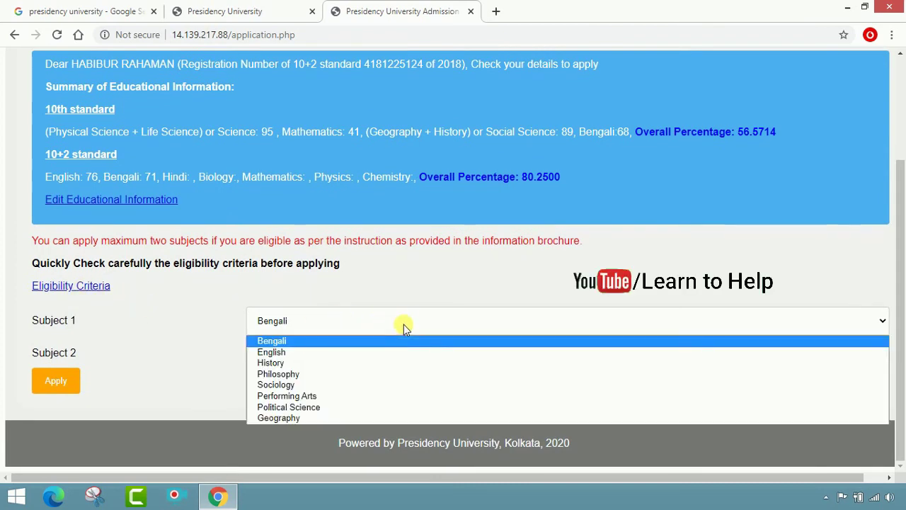
pyautogui.click(380, 357)
pyautogui.click(372, 353)
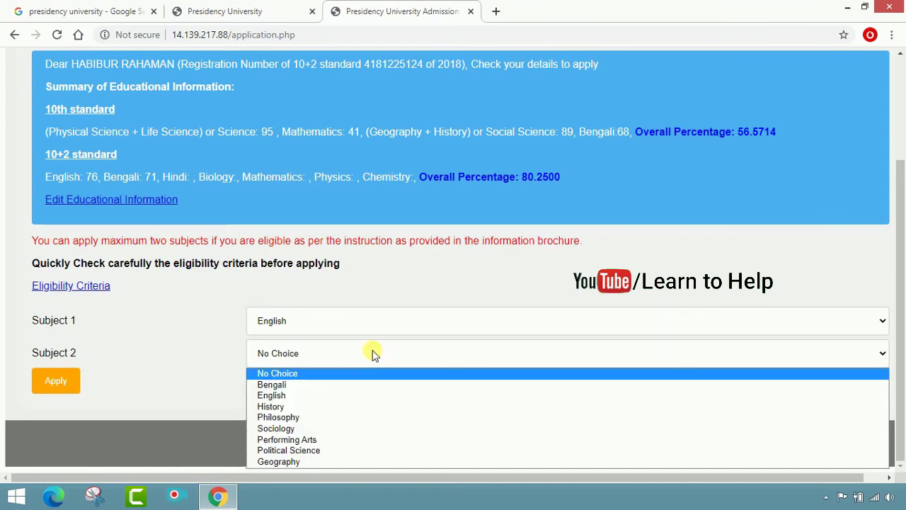
pyautogui.click(356, 388)
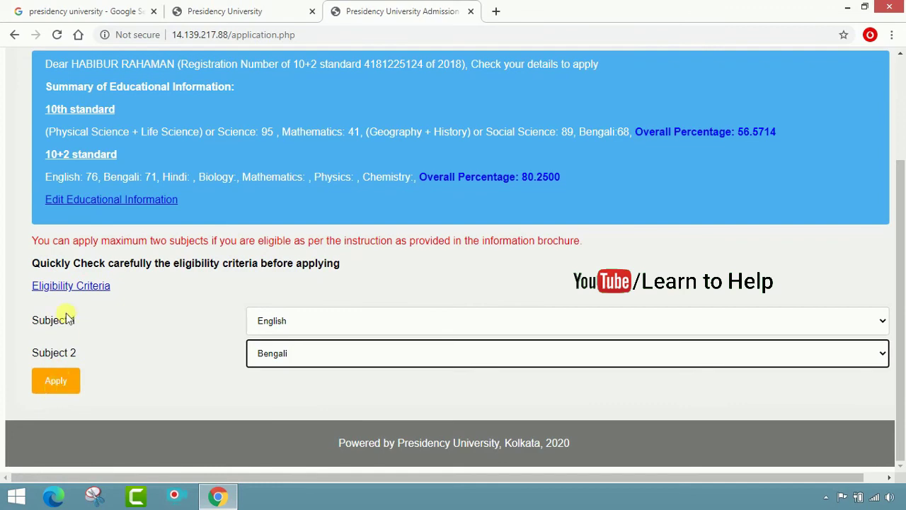
# Review the Eligibility Criteria popup in full screen, then close it.
pyautogui.click(75, 287)
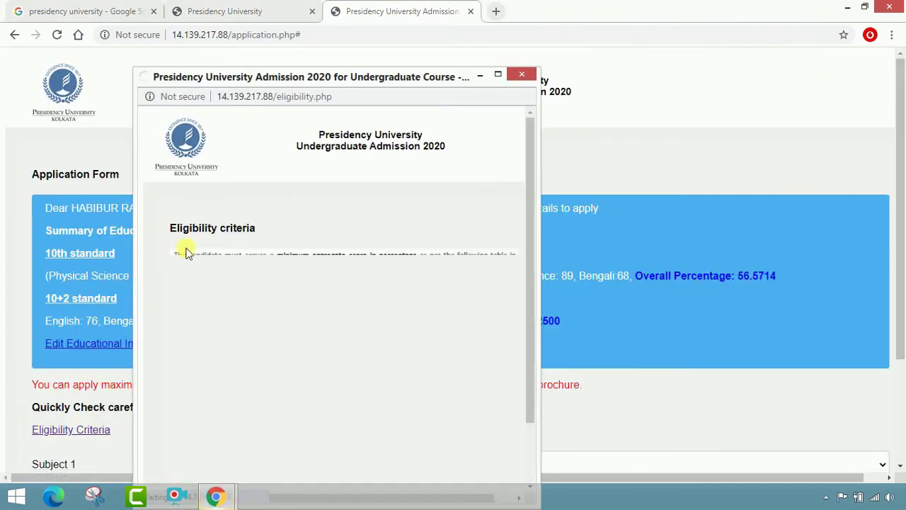
pyautogui.click(498, 74)
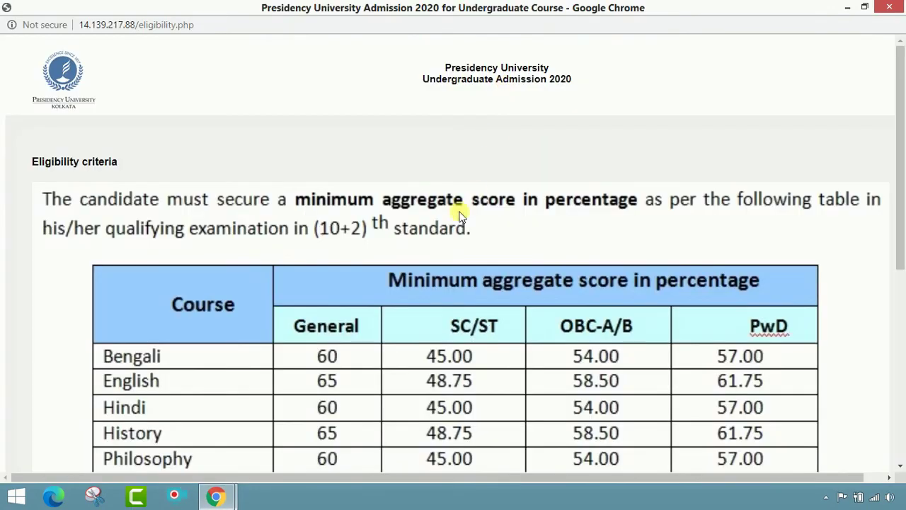
pyautogui.scroll(-3, 414, 243)
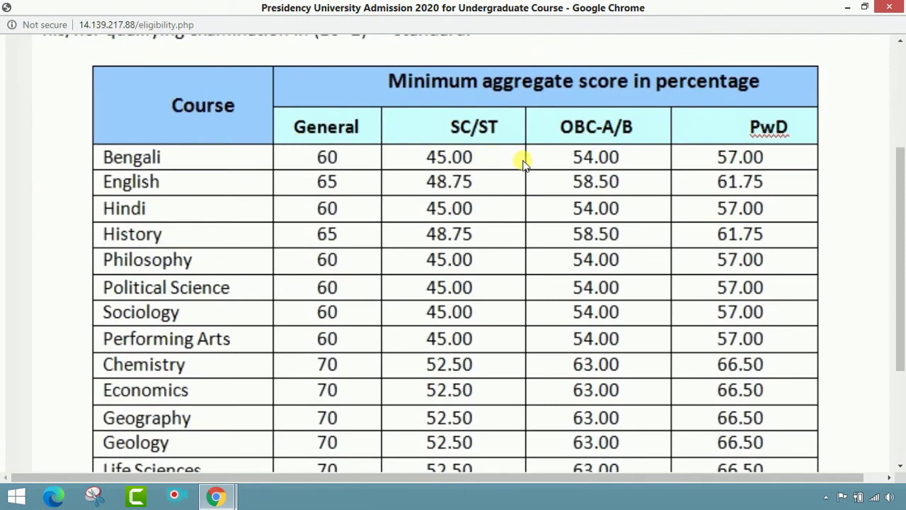
pyautogui.scroll(-3, 630, 275)
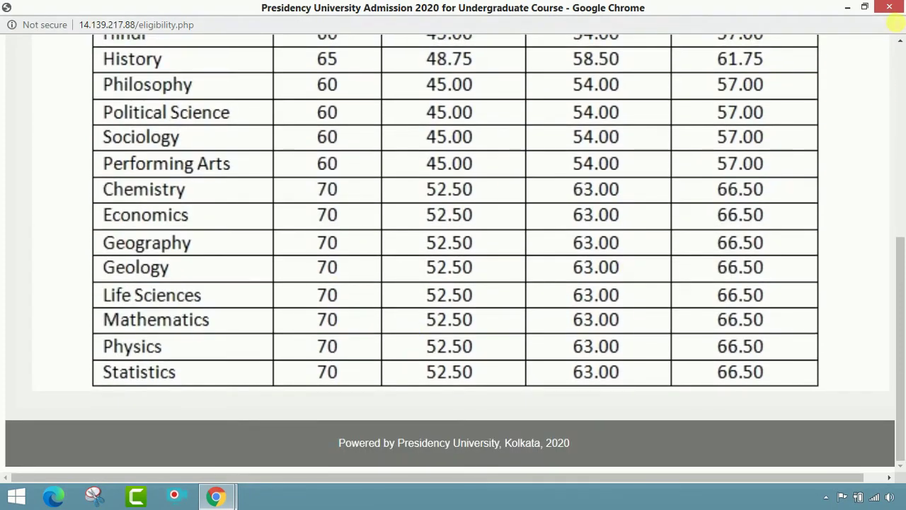
pyautogui.click(889, 7)
pyautogui.scroll(-2, 240, 292)
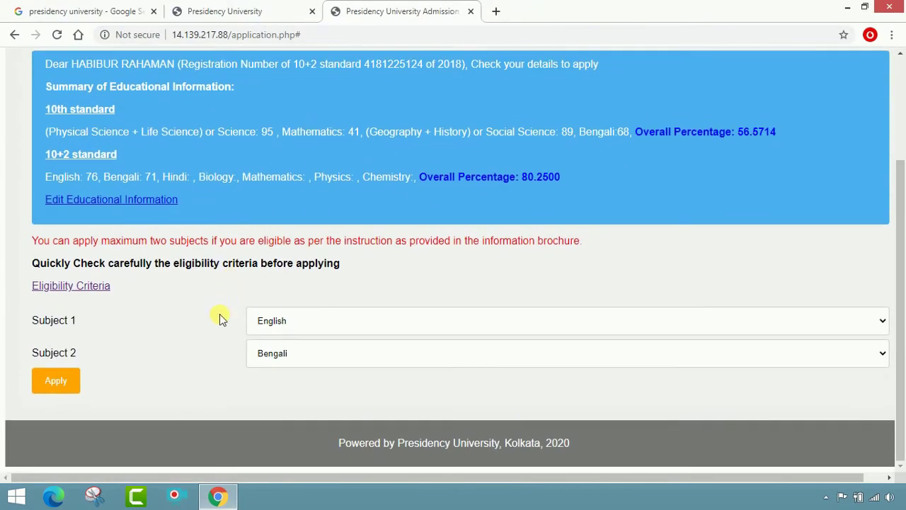
# Submit the English and Bengali applications and copy the Enrollment Id from the dashboard.
pyautogui.click(62, 381)
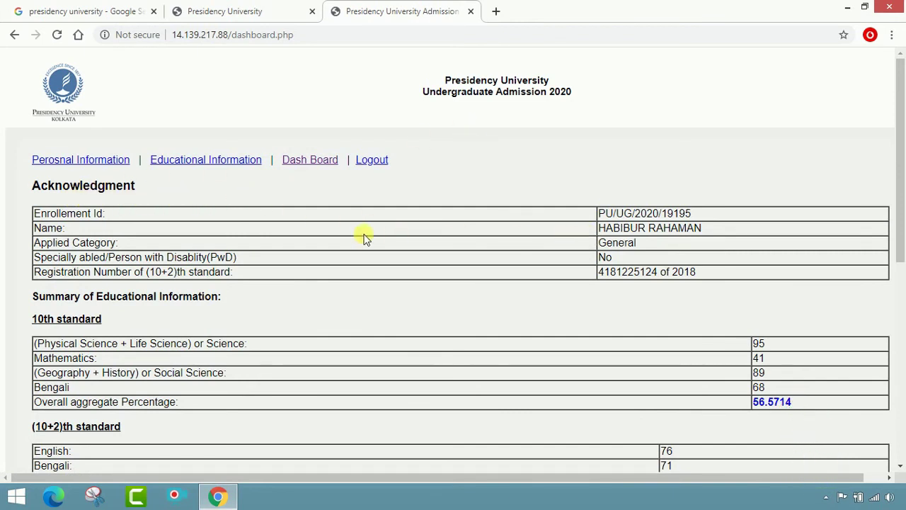
pyautogui.moveTo(692, 212); pyautogui.dragTo(607, 217)
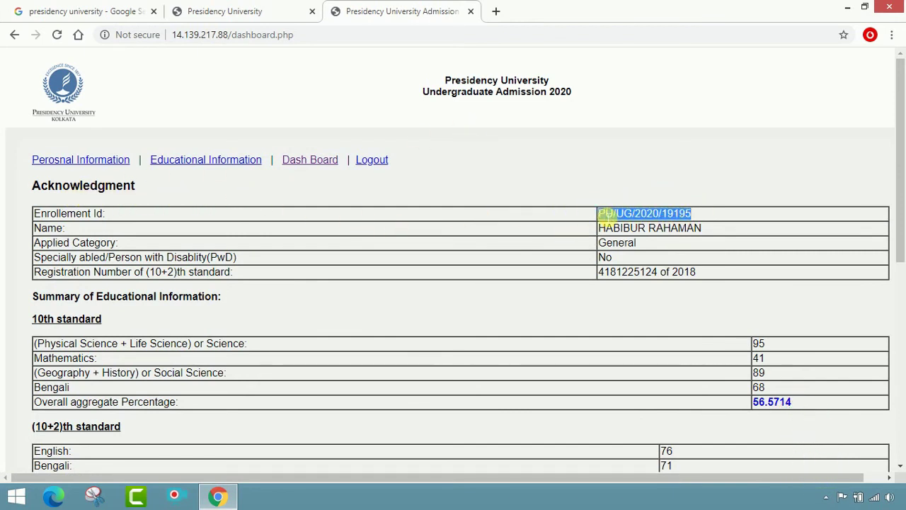
pyautogui.rightClick(607, 217)
pyautogui.click(626, 223)
pyautogui.scroll(-3, 623, 225)
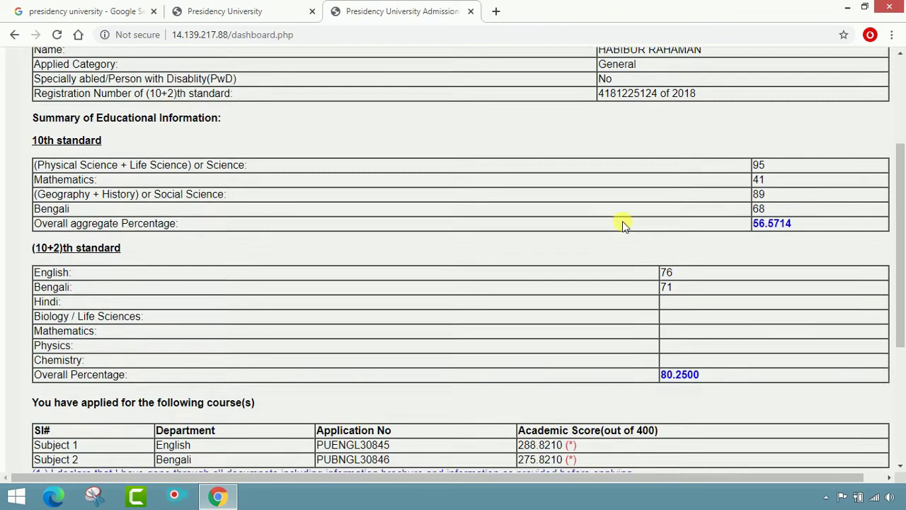
pyautogui.scroll(-3, 458, 177)
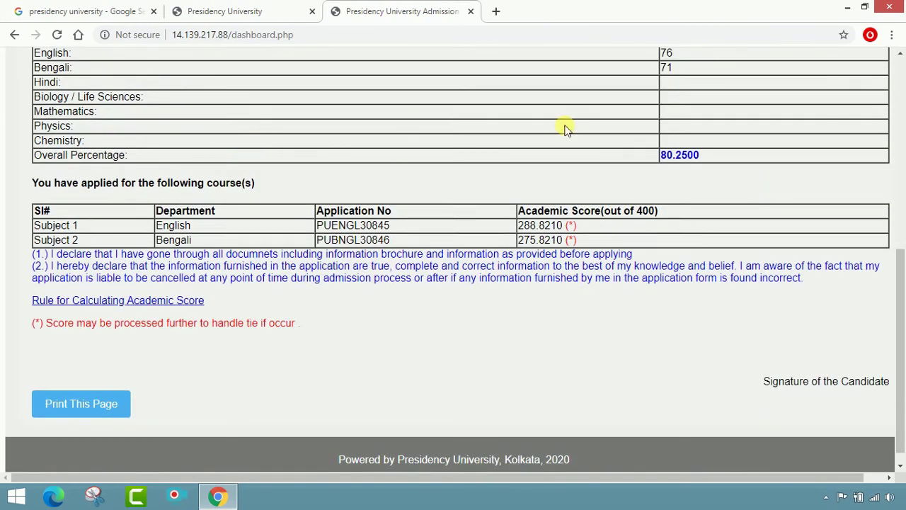
pyautogui.scroll(-1, 623, 202)
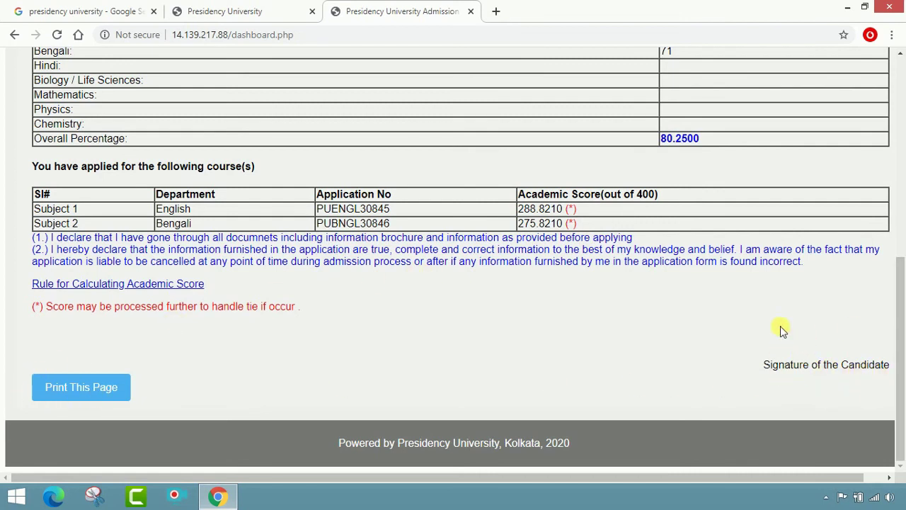
# Print the acknowledgment page with the Save as PDF destination.
pyautogui.click(84, 395)
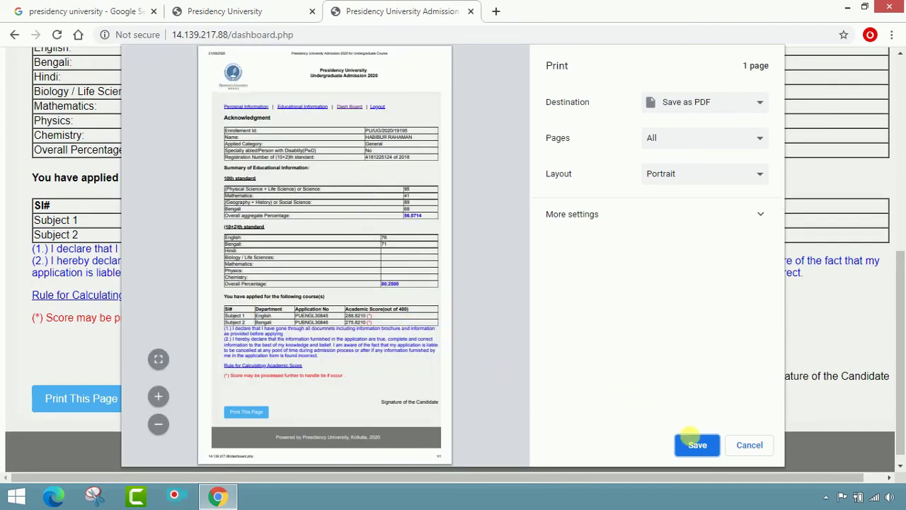
pyautogui.click(696, 443)
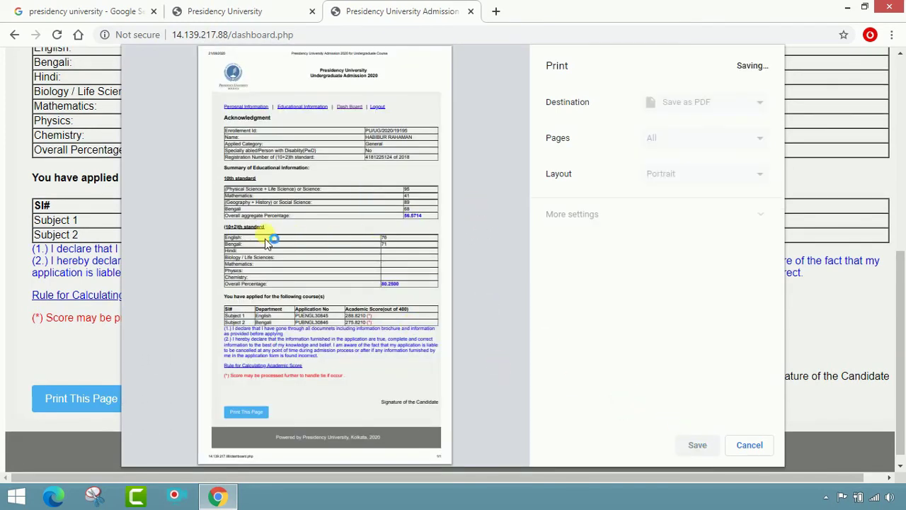